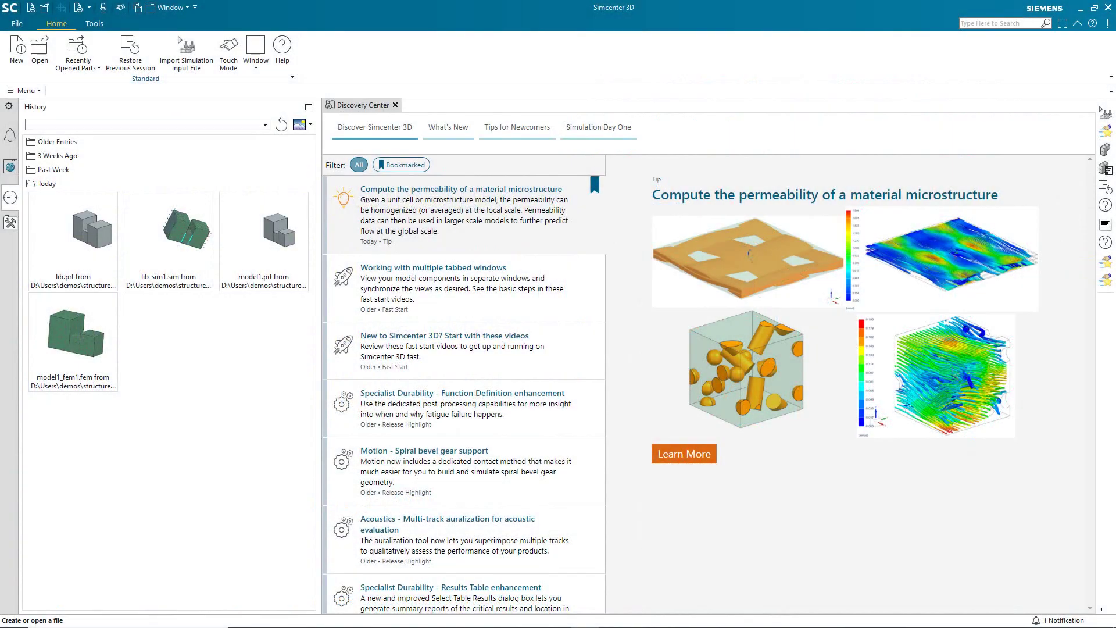
Start a simulation import with ANSYS as the source solver
left_click(20, 90)
mouse_move(26, 106)
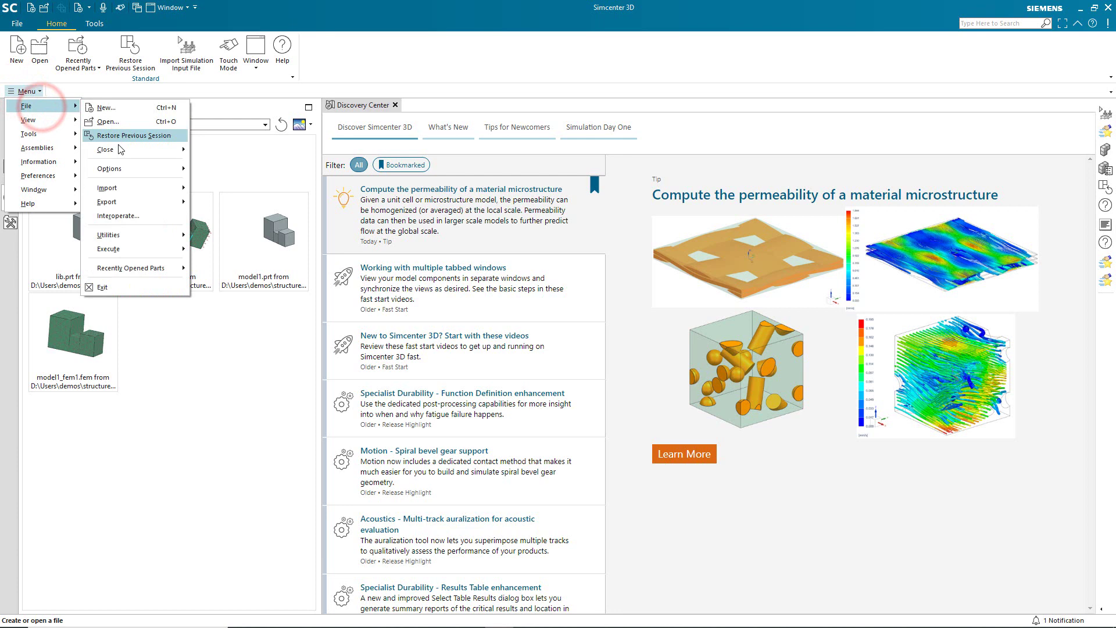
left_click(136, 188)
left_click(218, 192)
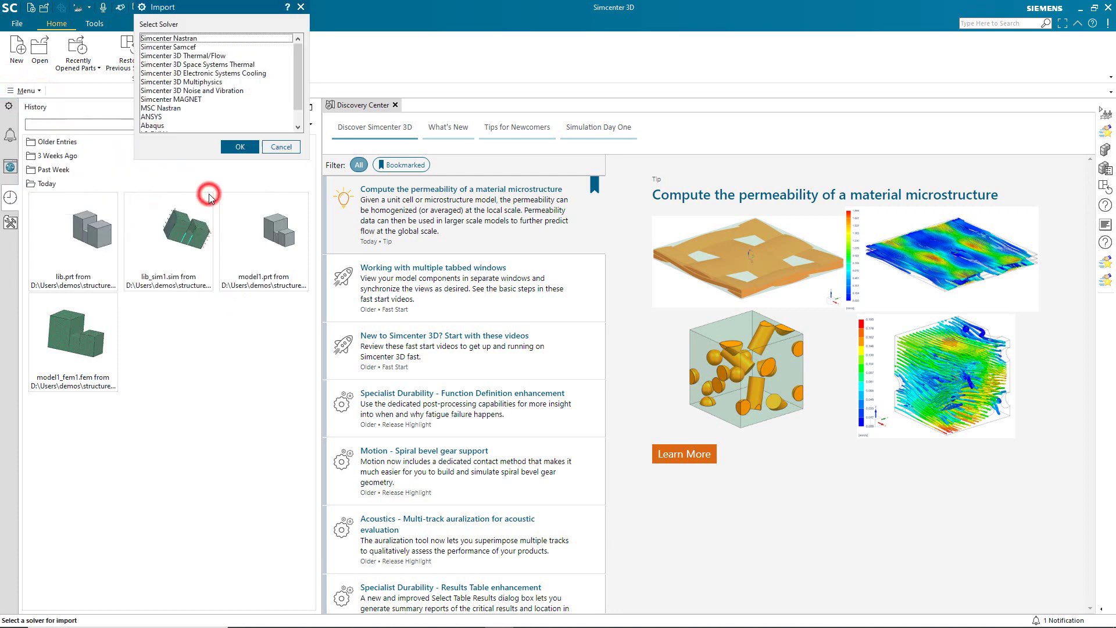
left_click(174, 117)
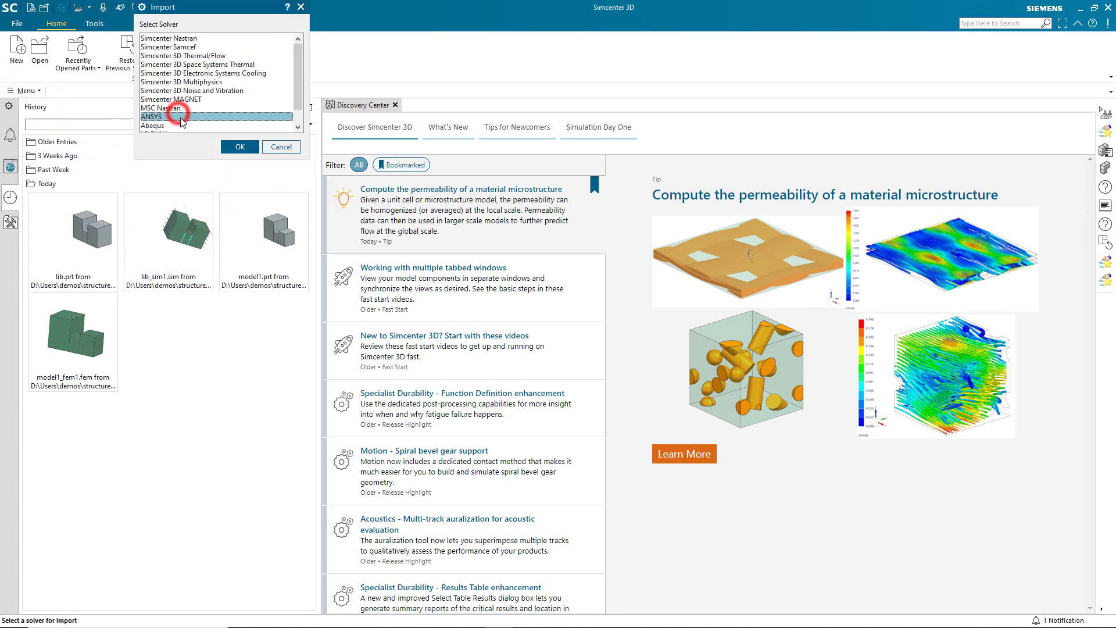
left_click(234, 146)
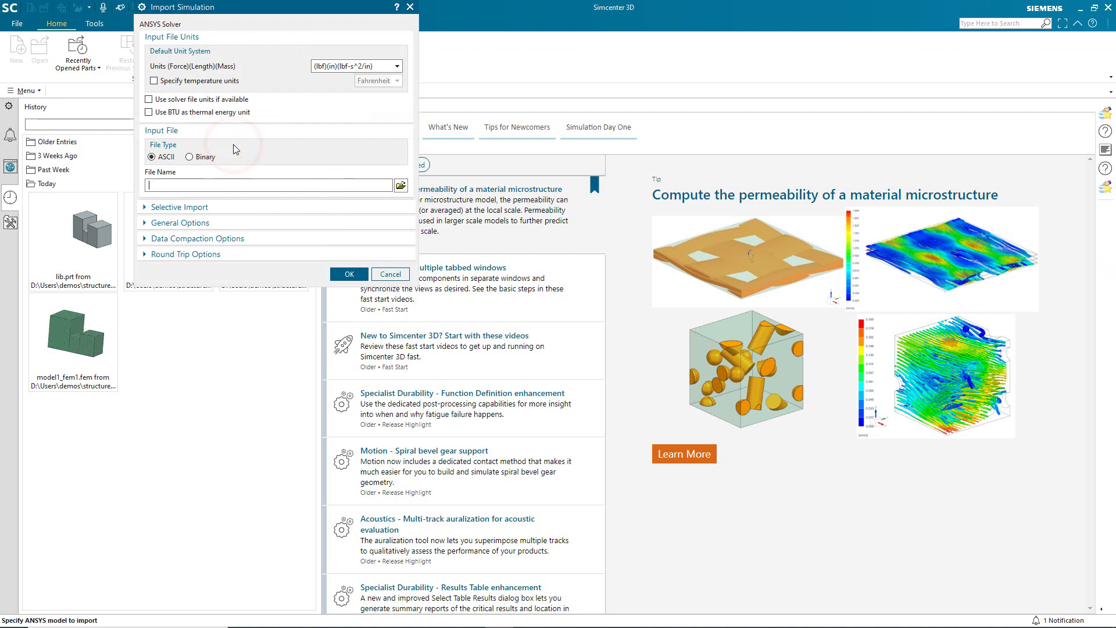
Keep lbf-inch, use the solver file units, and select lib_sim1-Solution_1.inp
left_click(319, 70)
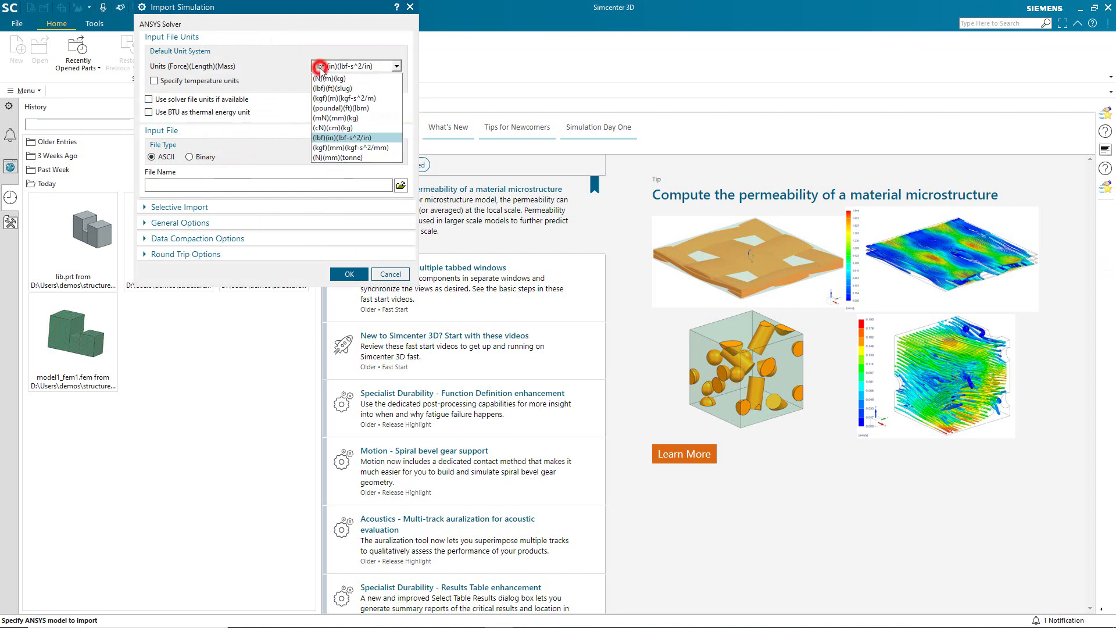
left_click(319, 70)
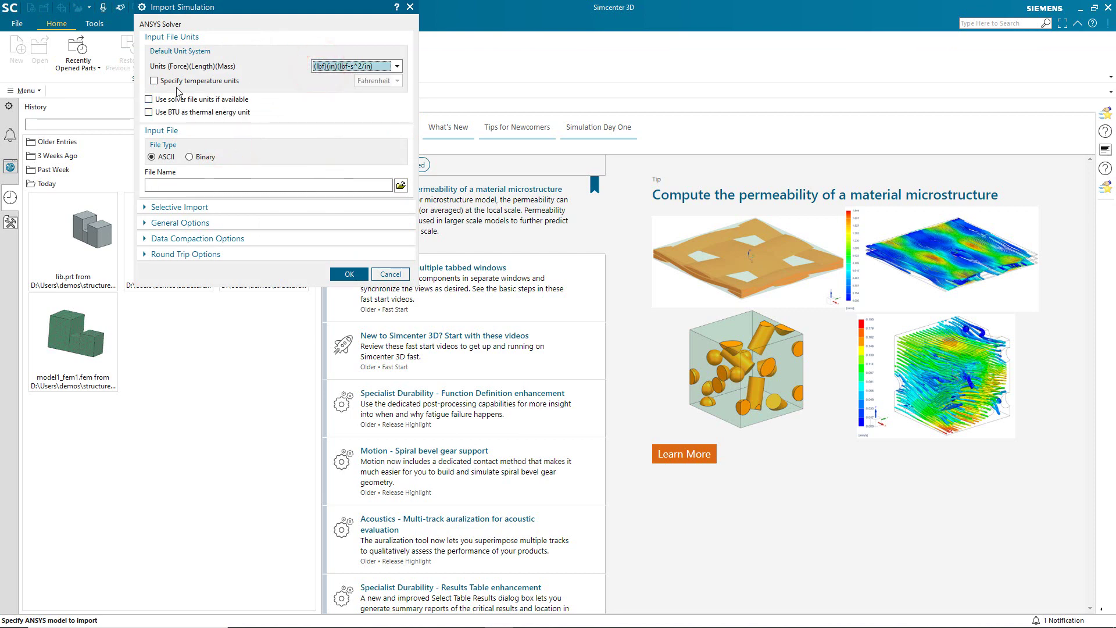
left_click(174, 101)
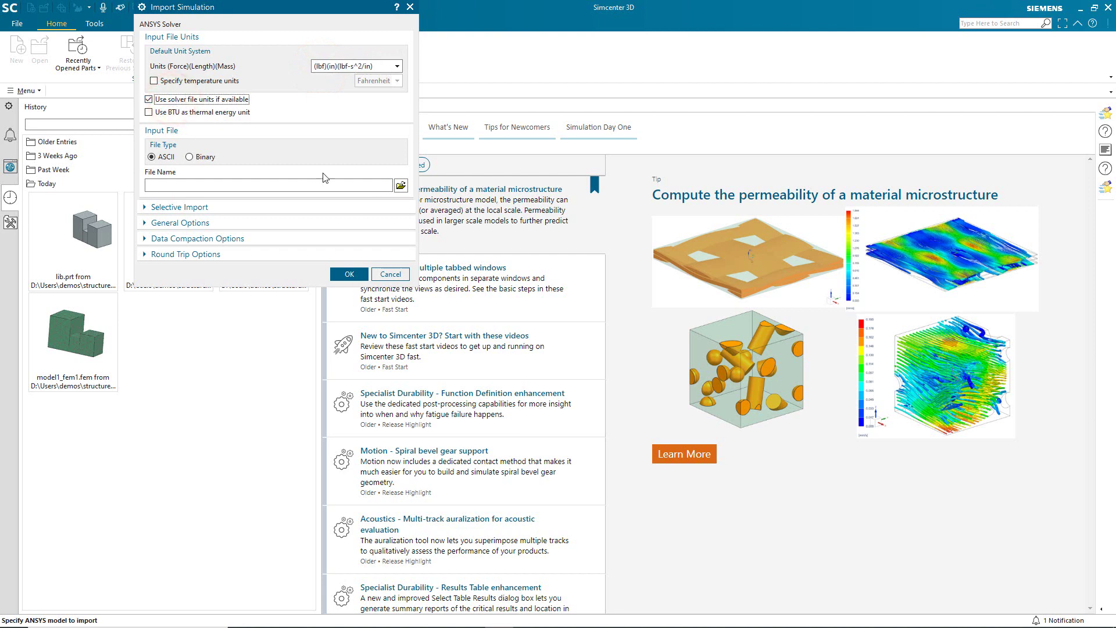
left_click(400, 186)
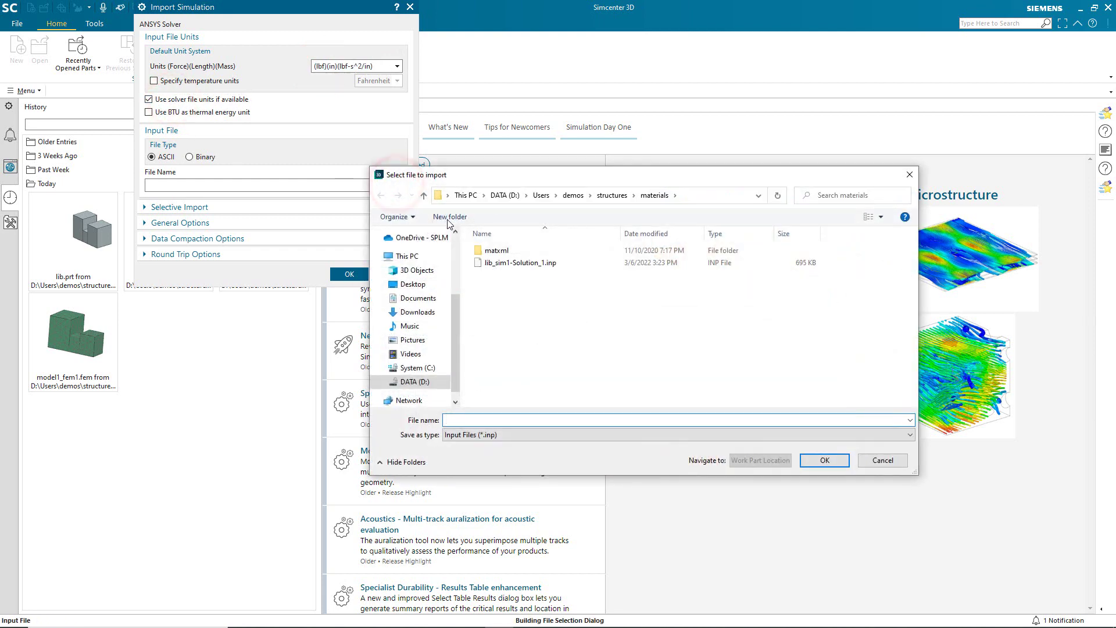
left_click(516, 265)
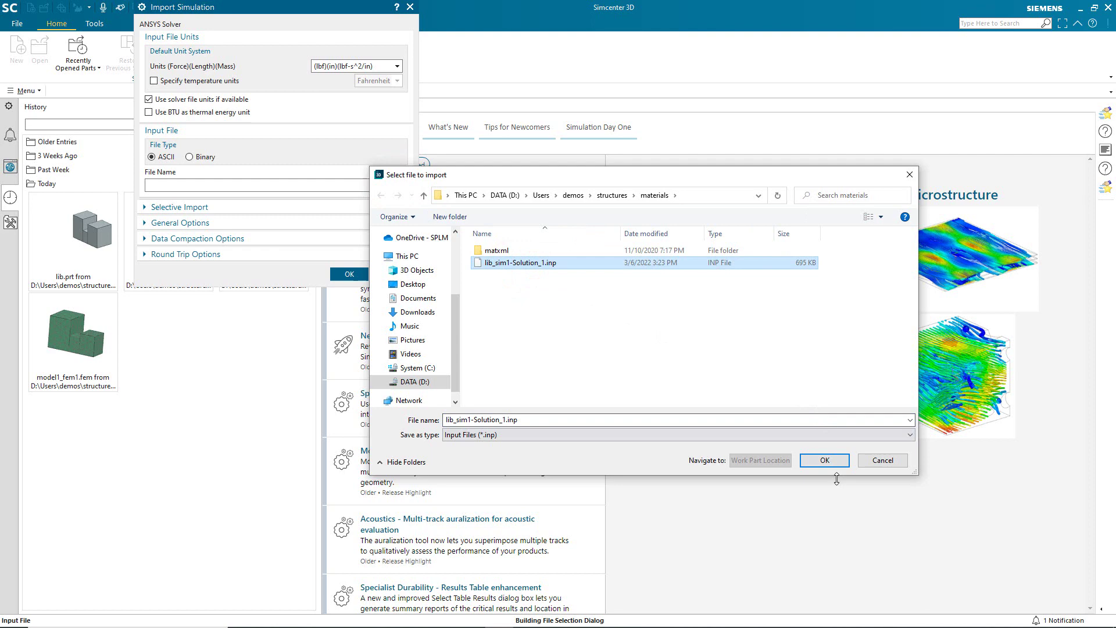
left_click(826, 460)
Restrict the import to Materials only and run it
left_click(278, 208)
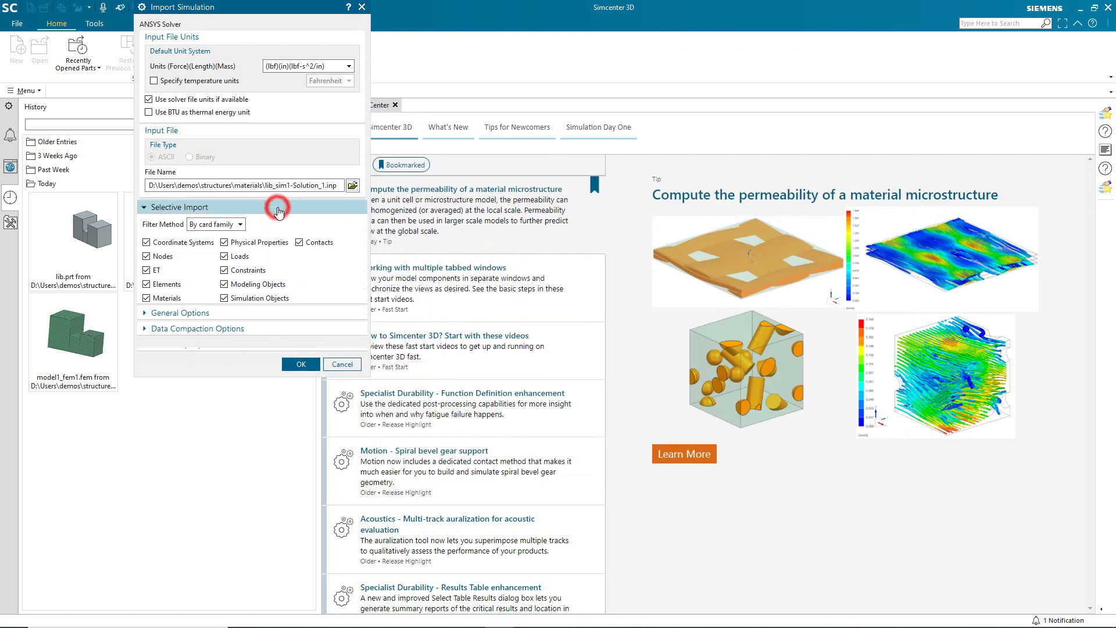
left_click(184, 331)
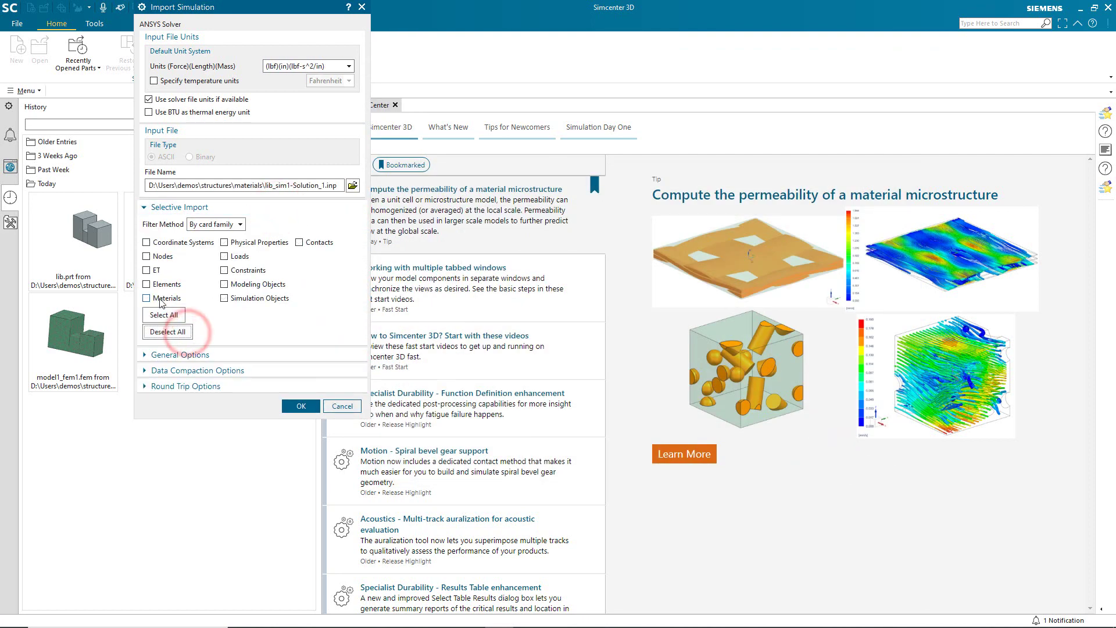
left_click(154, 298)
left_click(165, 356)
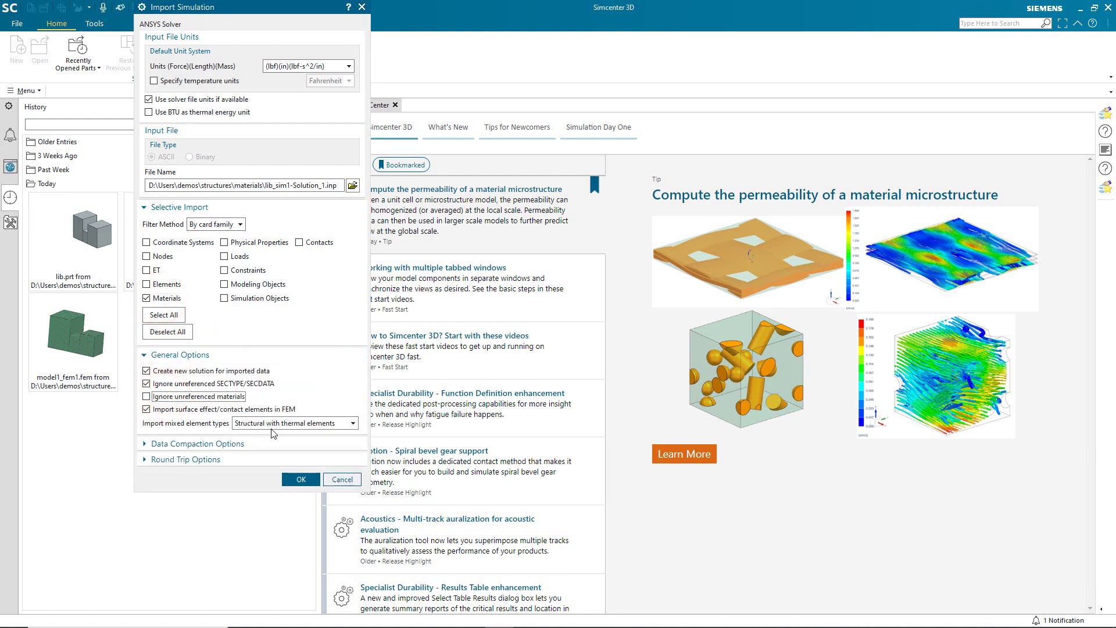
left_click(301, 479)
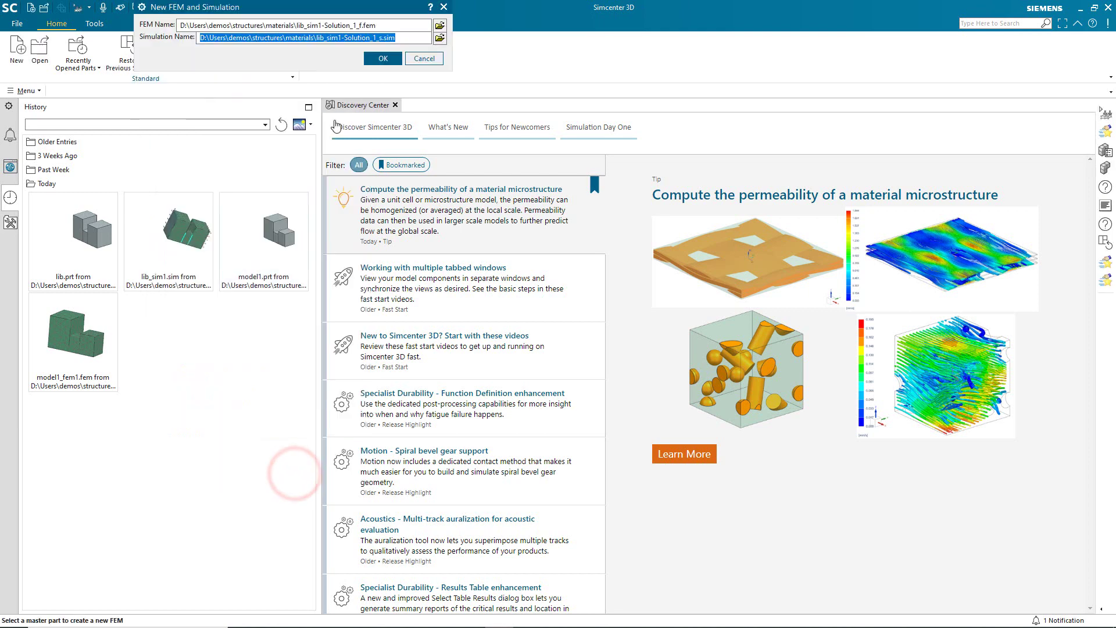
Accept the default FEM and simulation names and close the import log
left_click(383, 58)
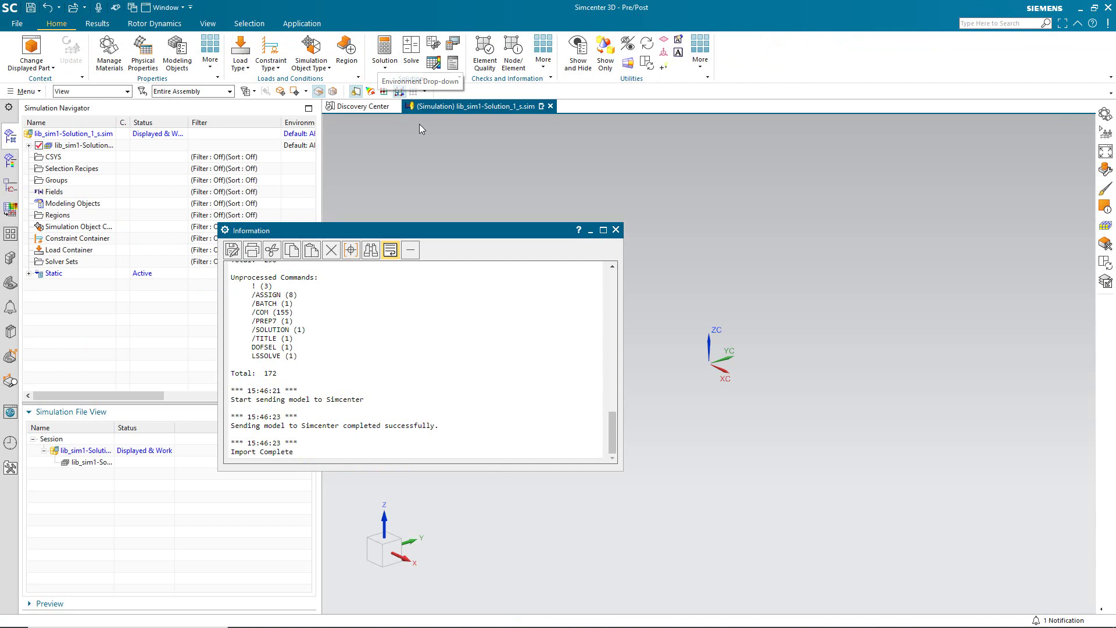
left_click_drag(612, 432, 601, 267)
left_click(616, 230)
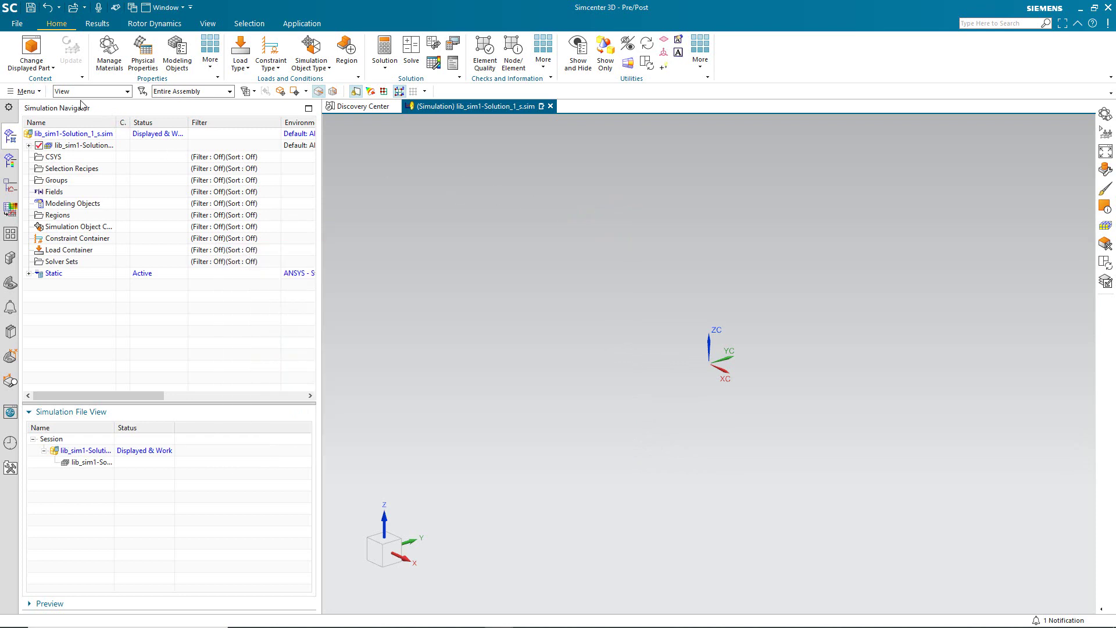
In Manage Materials, hide the Default Material Library and list only Local Materials
left_click(109, 49)
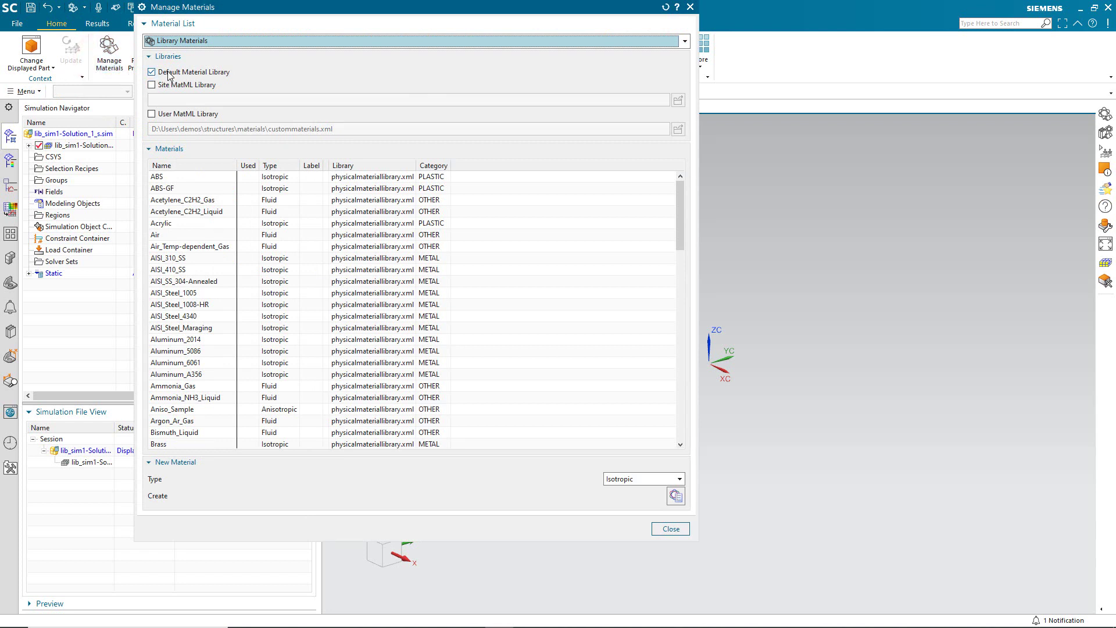
left_click(170, 73)
left_click(180, 42)
left_click(183, 65)
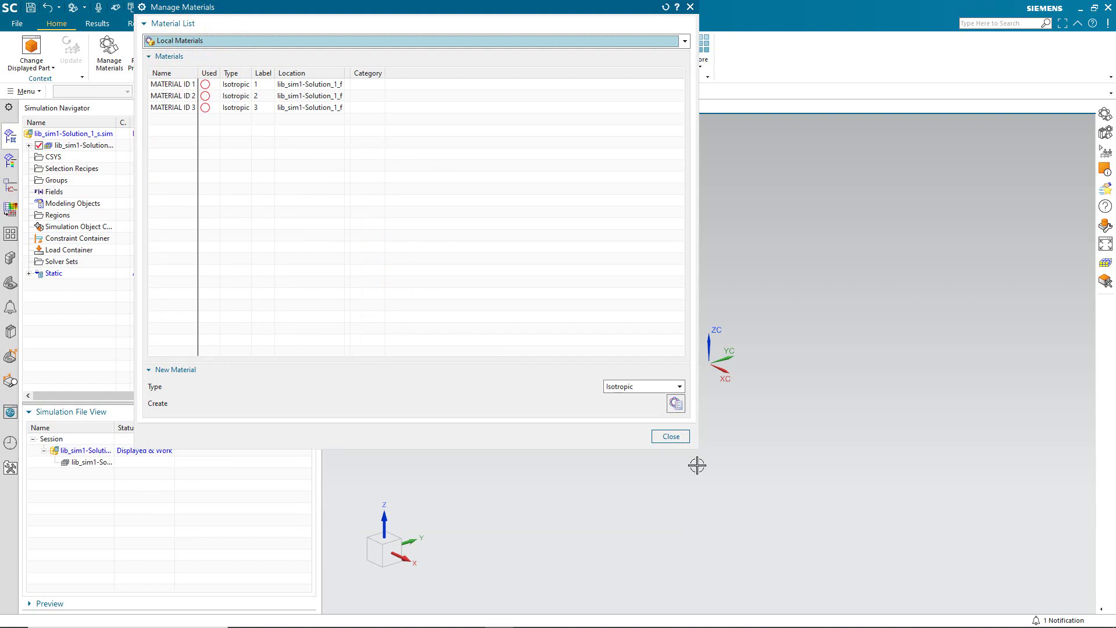
Open the Material Library Manager showing the local materials MATERIAL ID 1–3
left_click(671, 436)
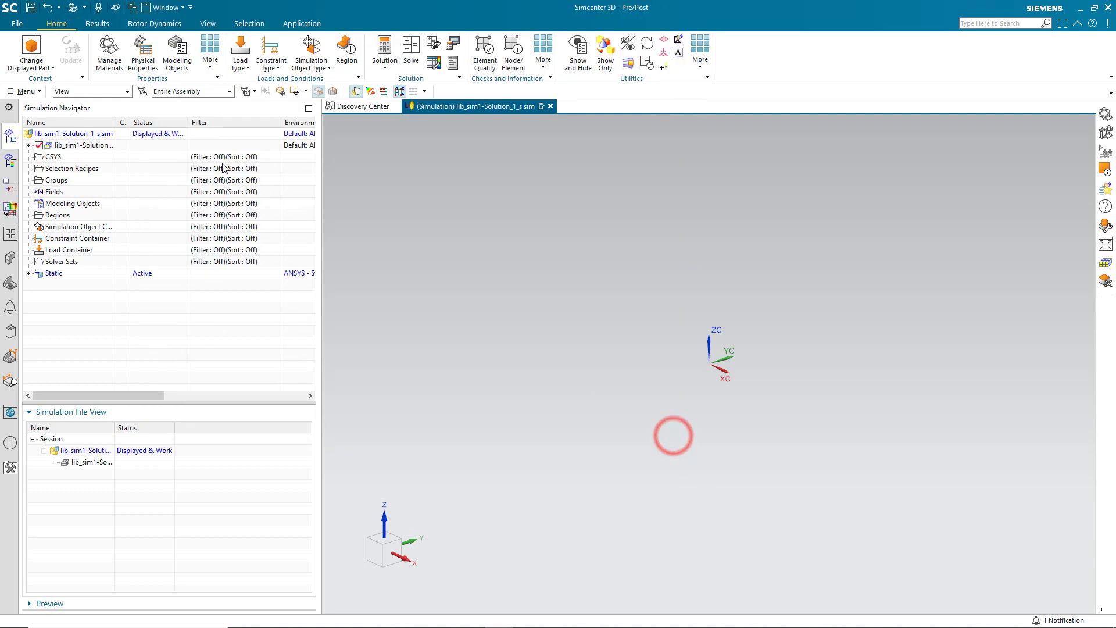
left_click(205, 68)
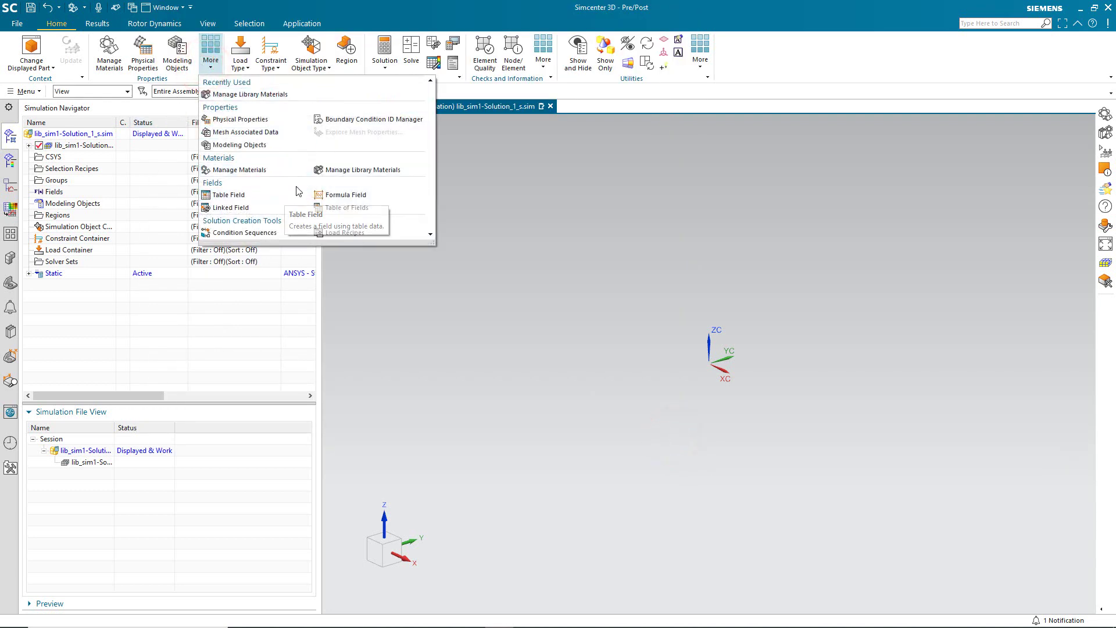
left_click(335, 170)
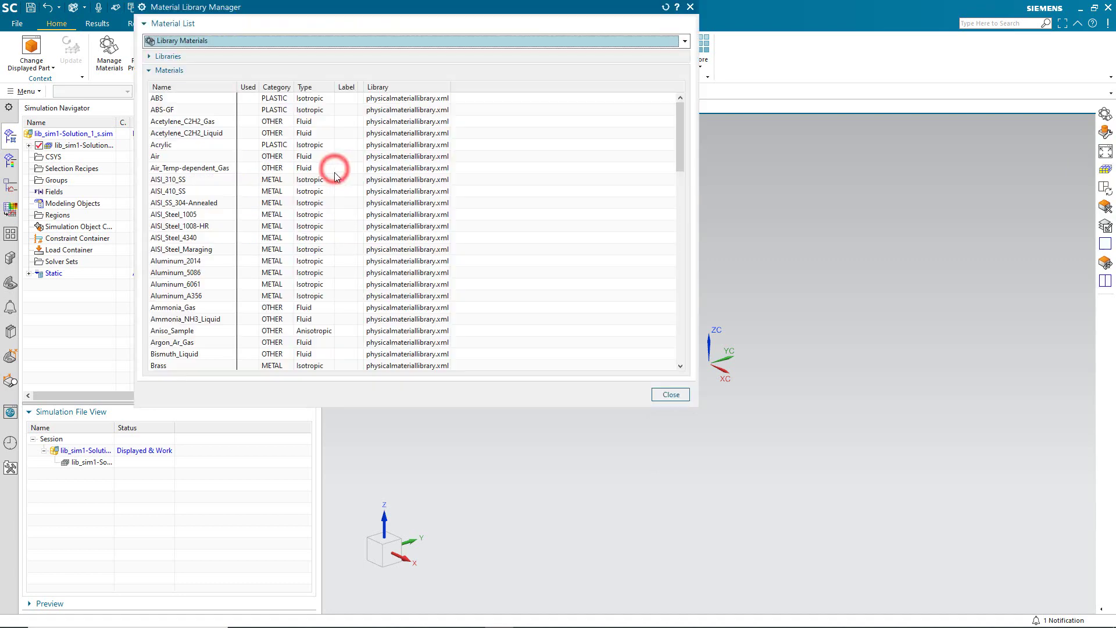
left_click(227, 57)
left_click(226, 40)
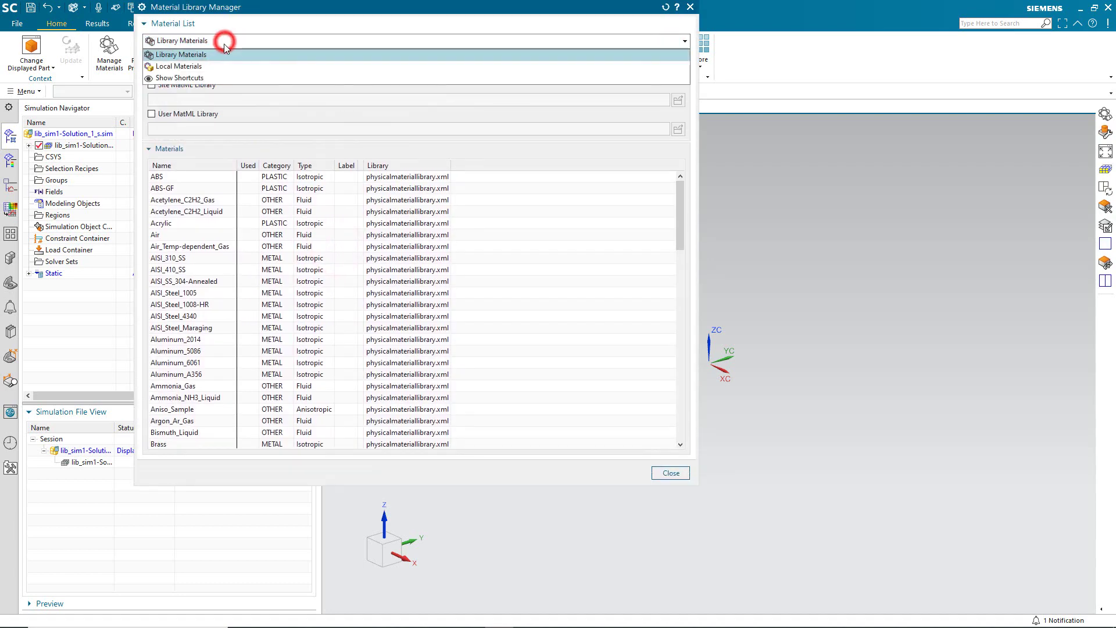
left_click(220, 58)
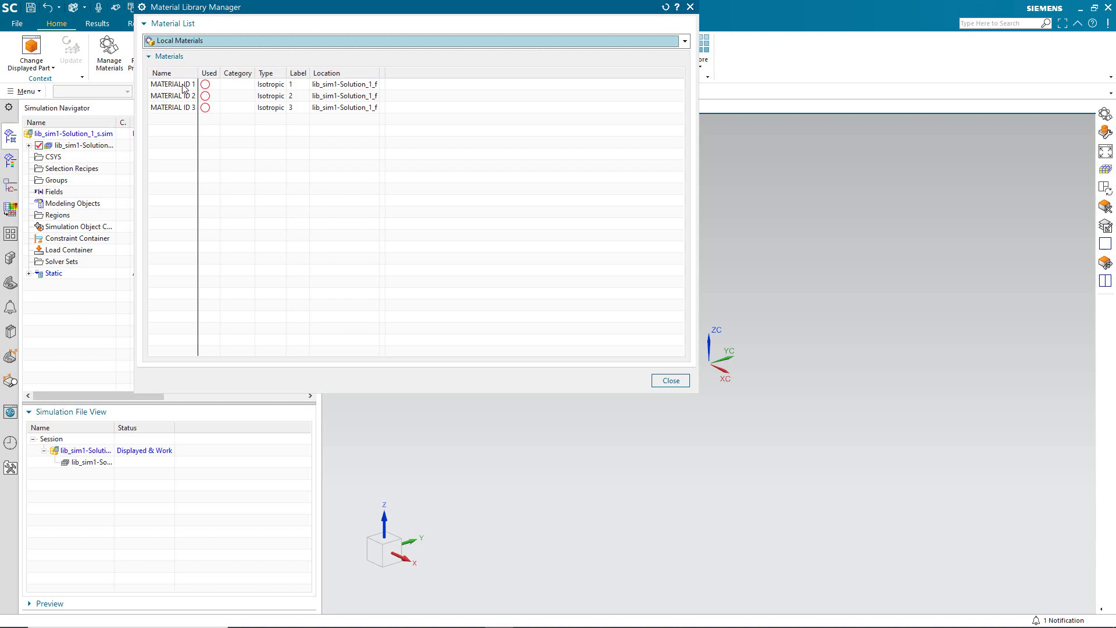
Bring up the materials table header's context options
right_click(183, 87)
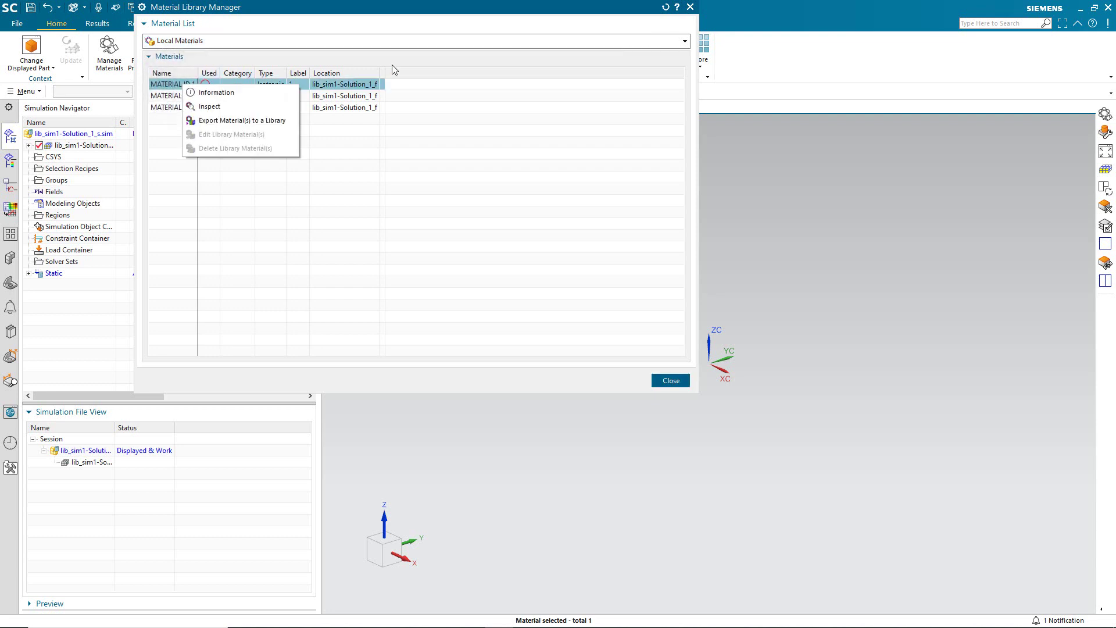
left_click(414, 73)
right_click(415, 73)
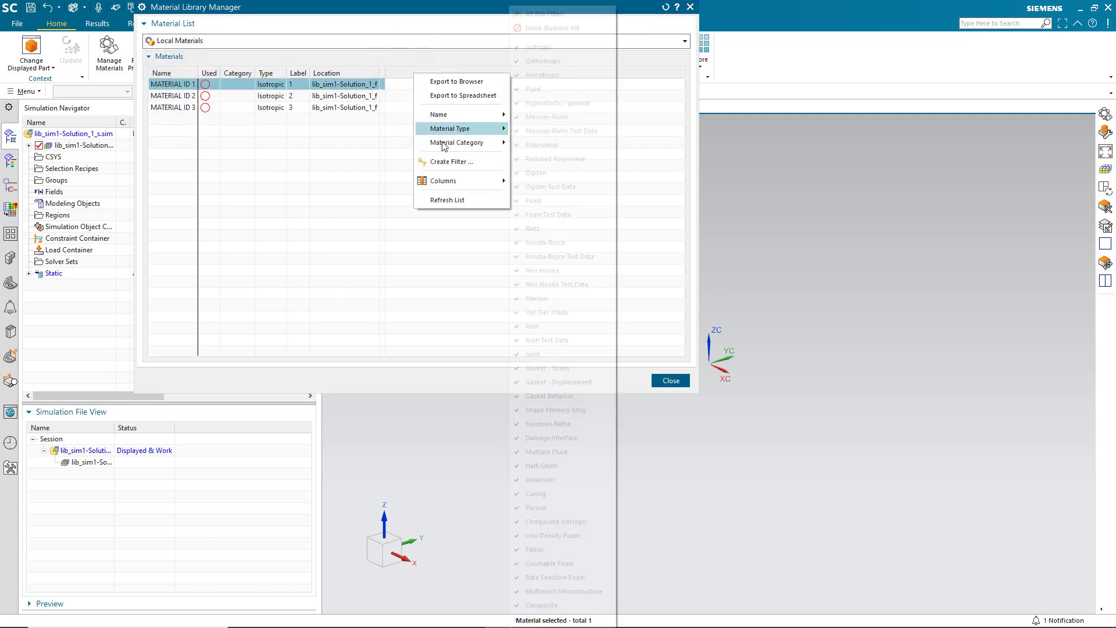
Add Mass Density (RHO), Young's Modulus (E) and Poisson's Ratio (NU) columns
mouse_move(463, 183)
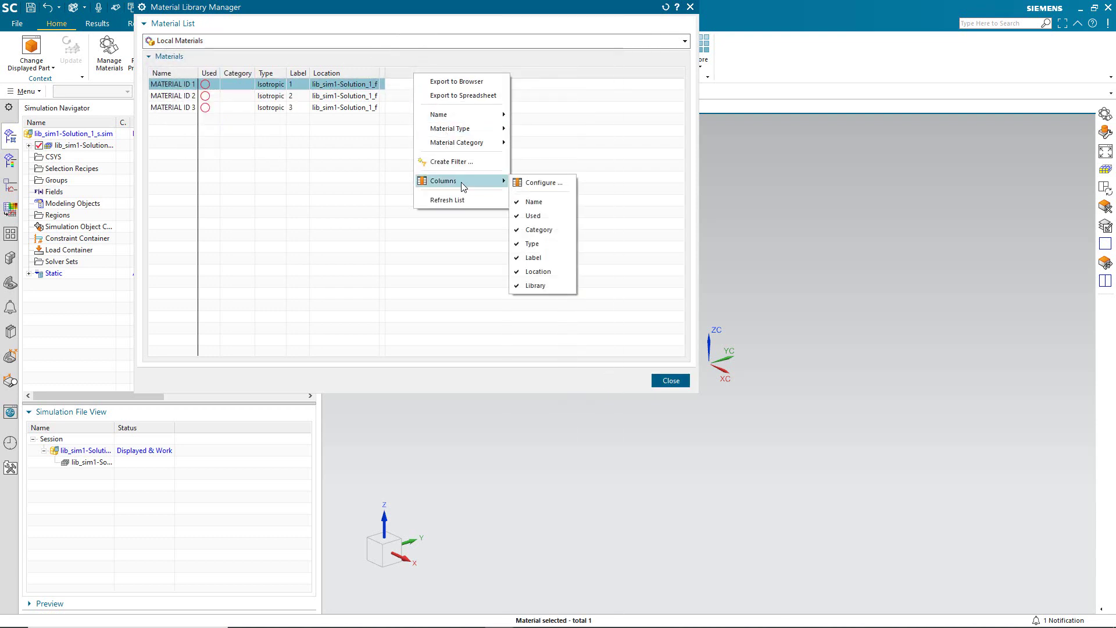
left_click(530, 187)
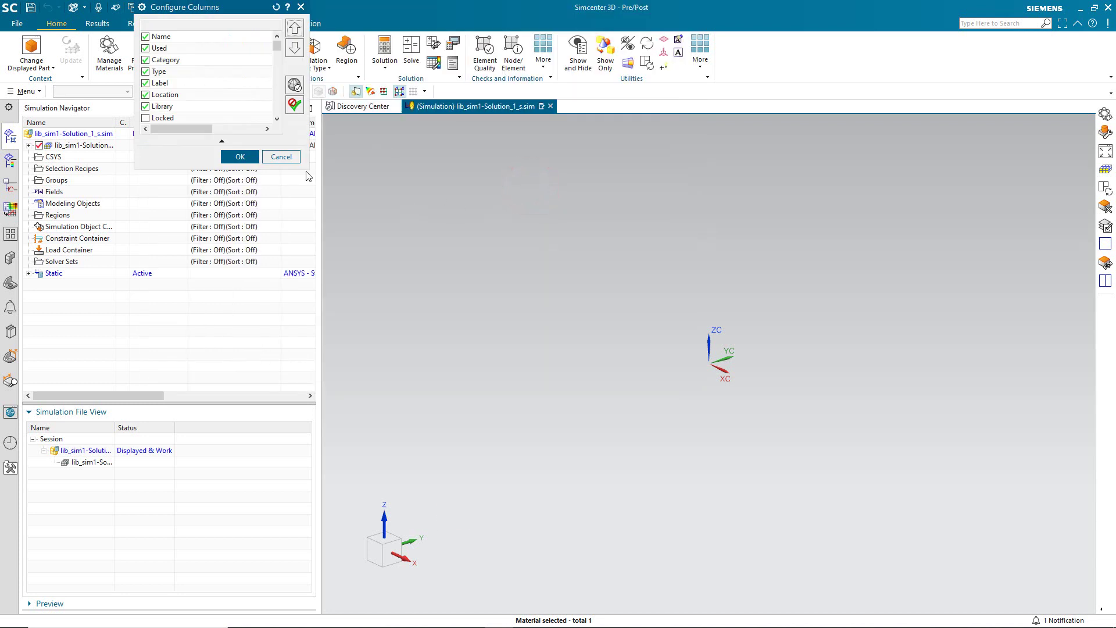
left_click_drag(308, 167, 591, 592)
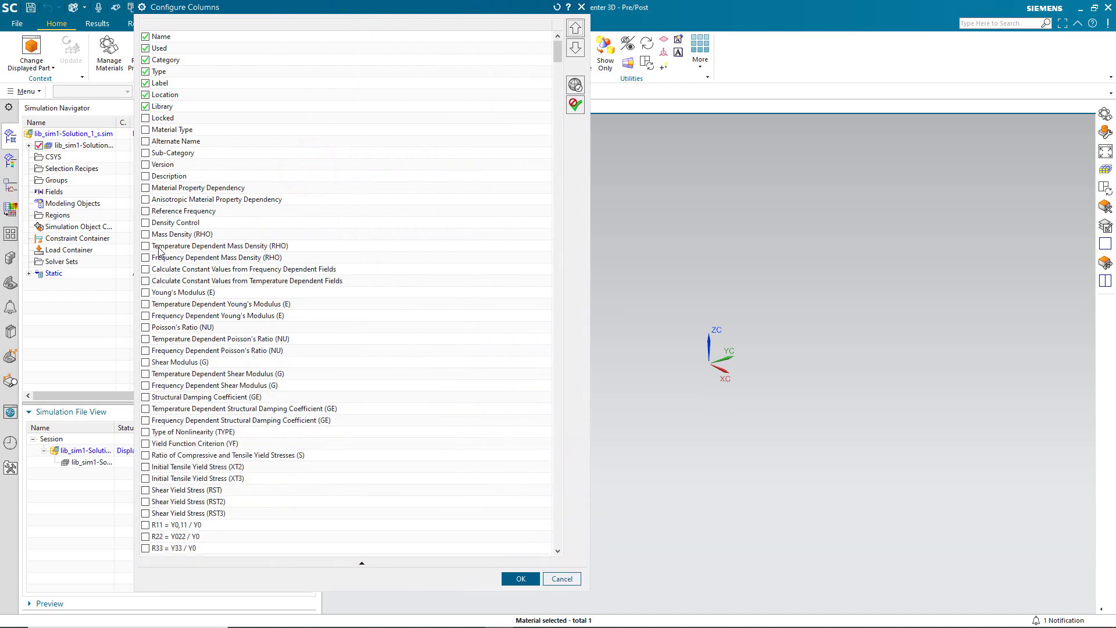
left_click(145, 234)
left_click(145, 292)
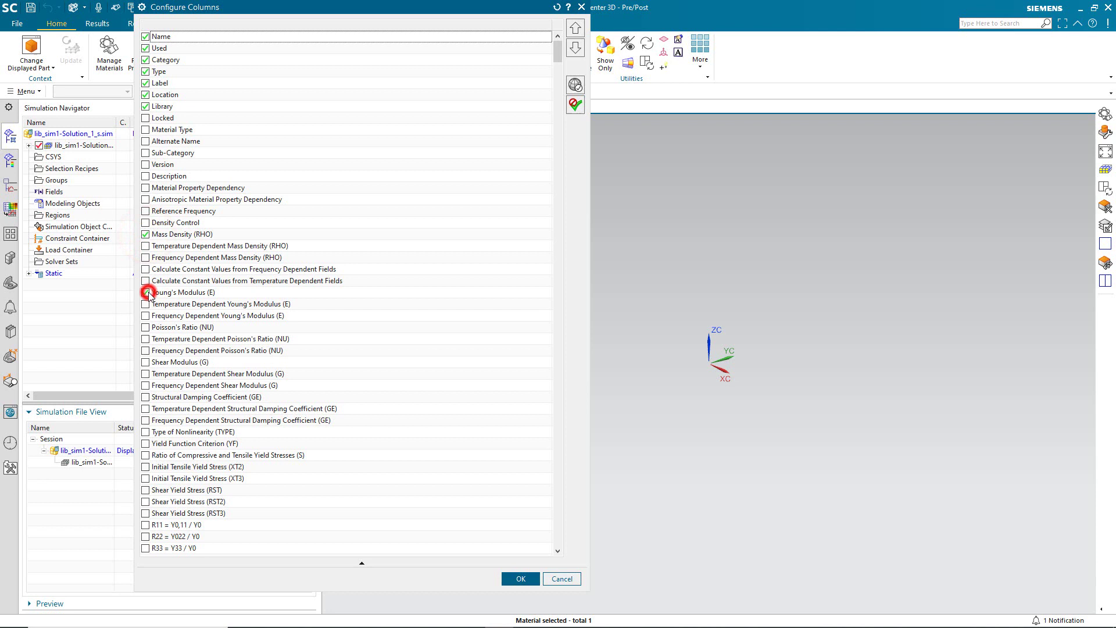
left_click(145, 328)
left_click(517, 579)
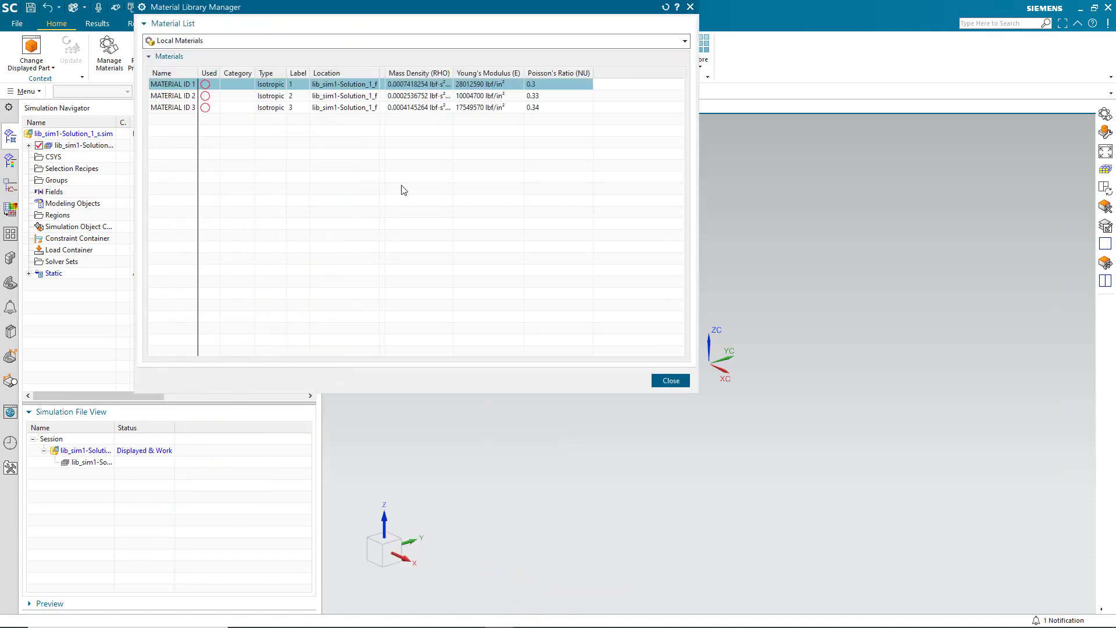
Hide the Category and Library columns from the materials table
double_click(384, 73)
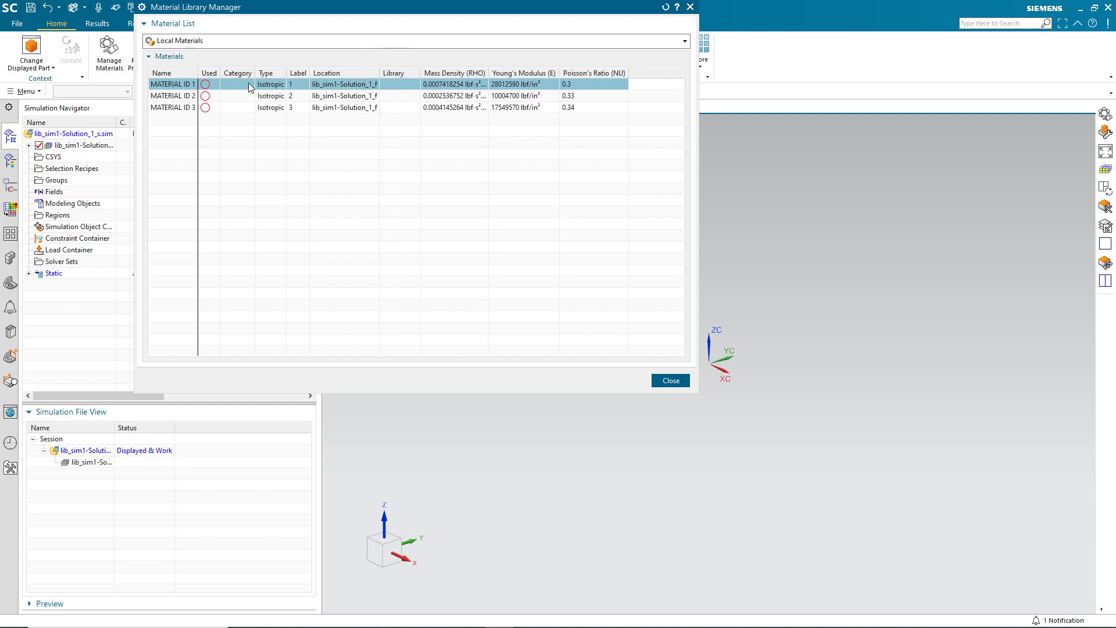
right_click(370, 79)
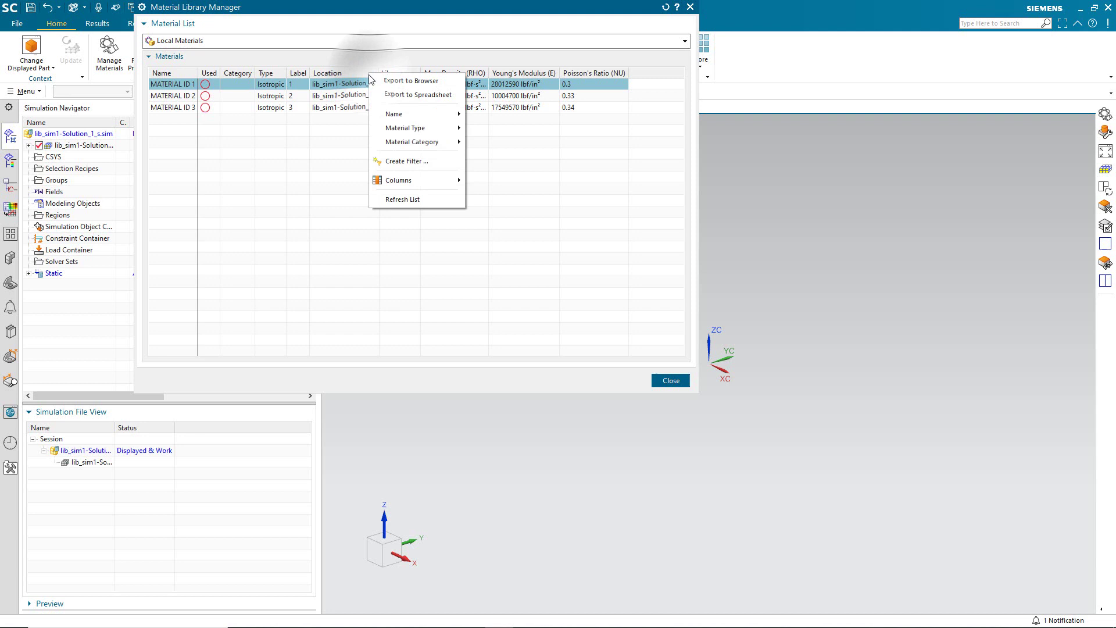
left_click(423, 180)
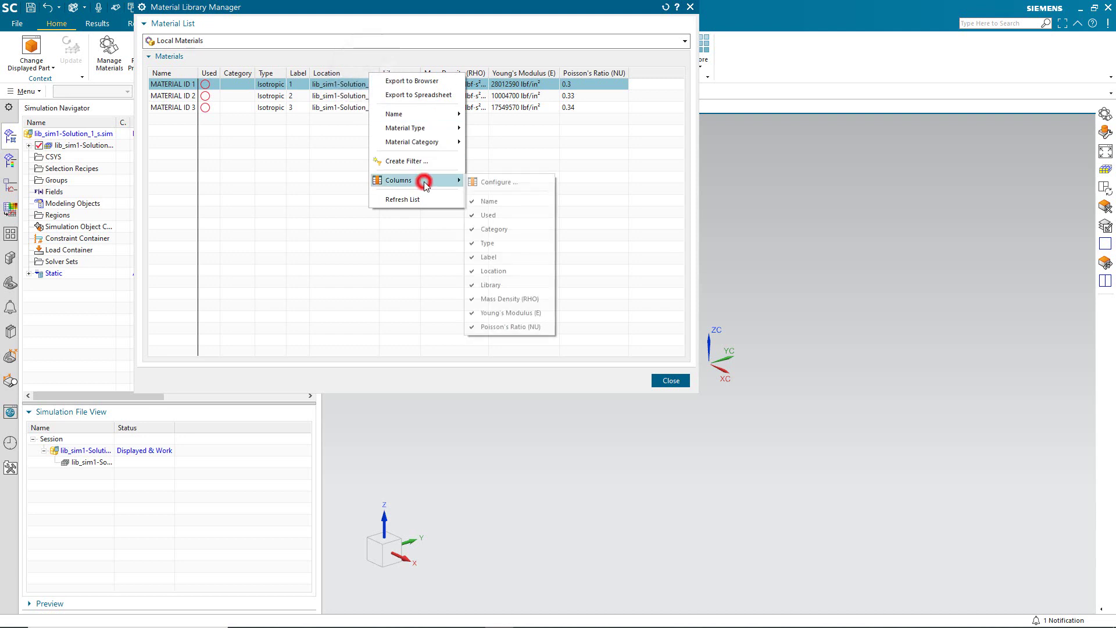
left_click(499, 228)
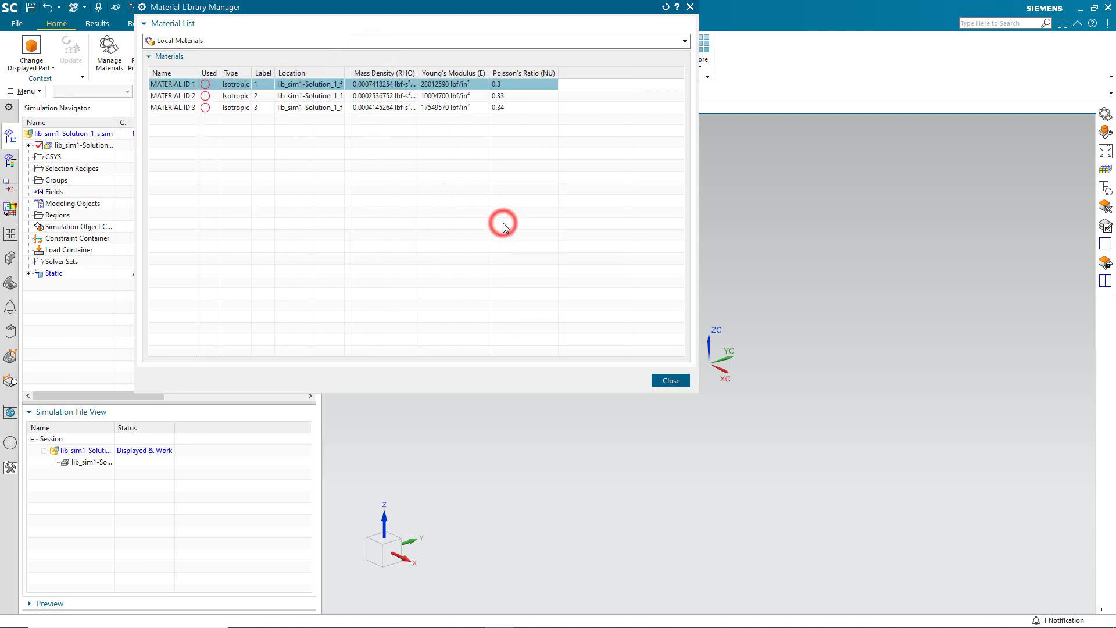
right_click(363, 73)
left_click(375, 181)
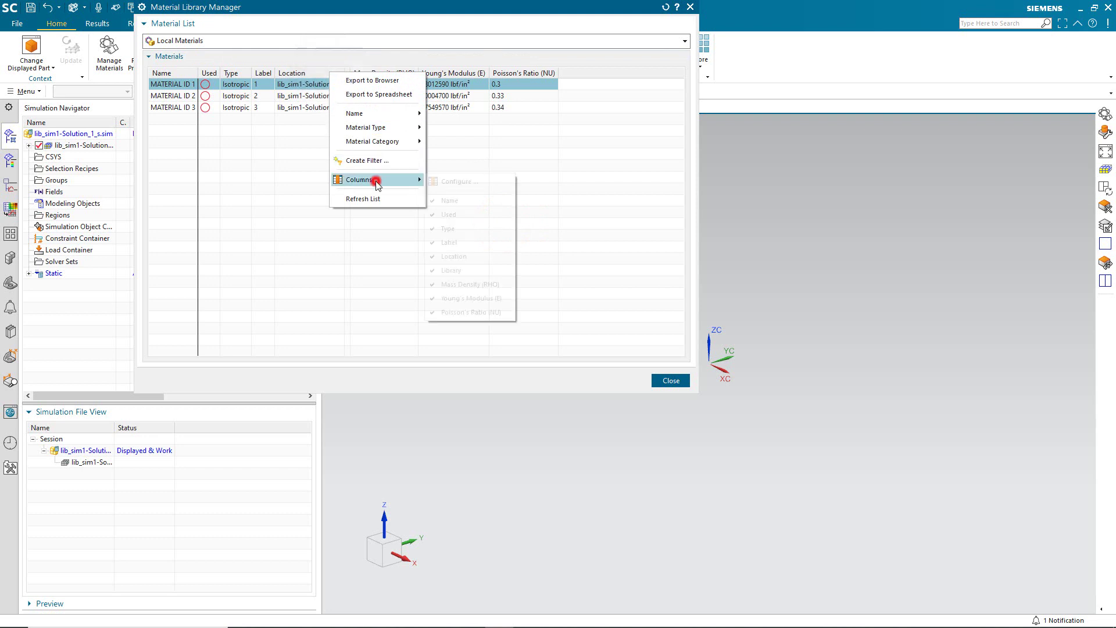
left_click(459, 270)
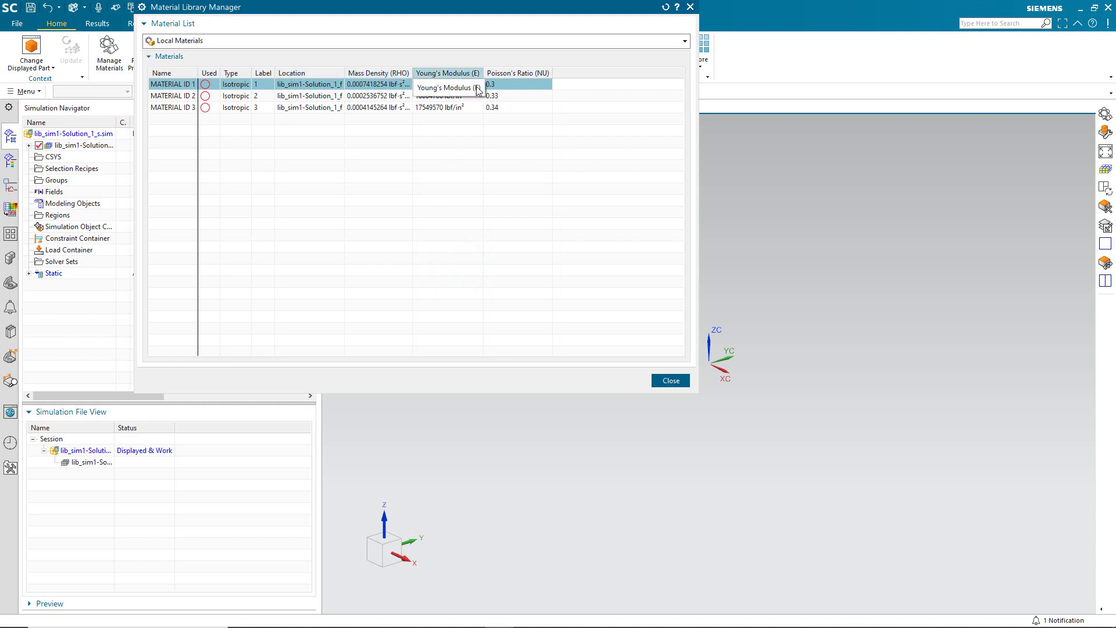
Rename the first two local materials to steel and Al
left_click(173, 83)
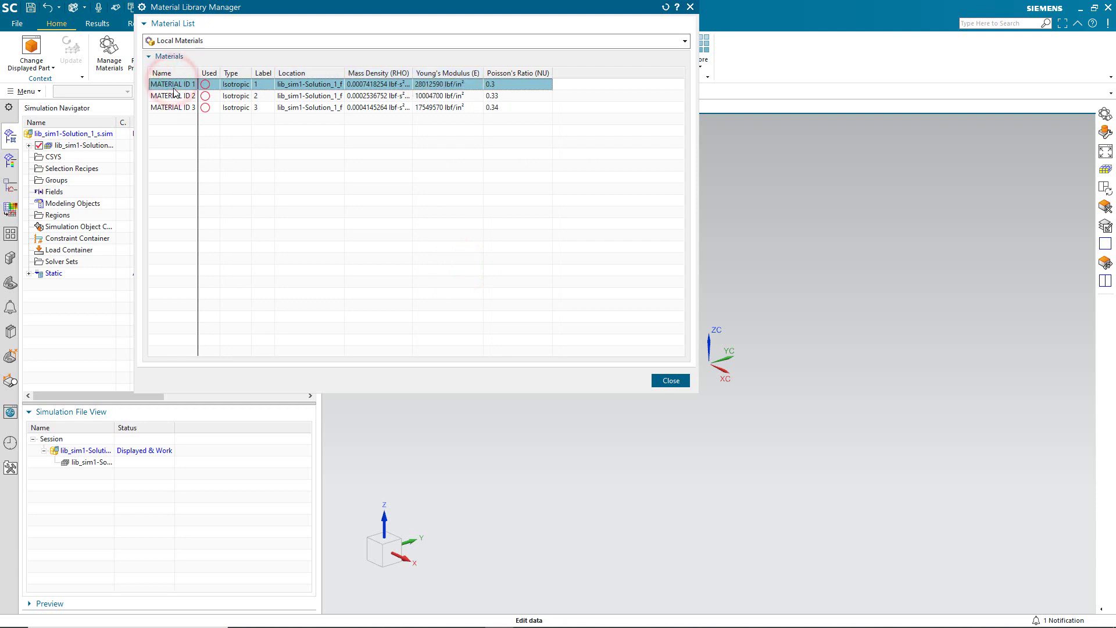
left_click(174, 85)
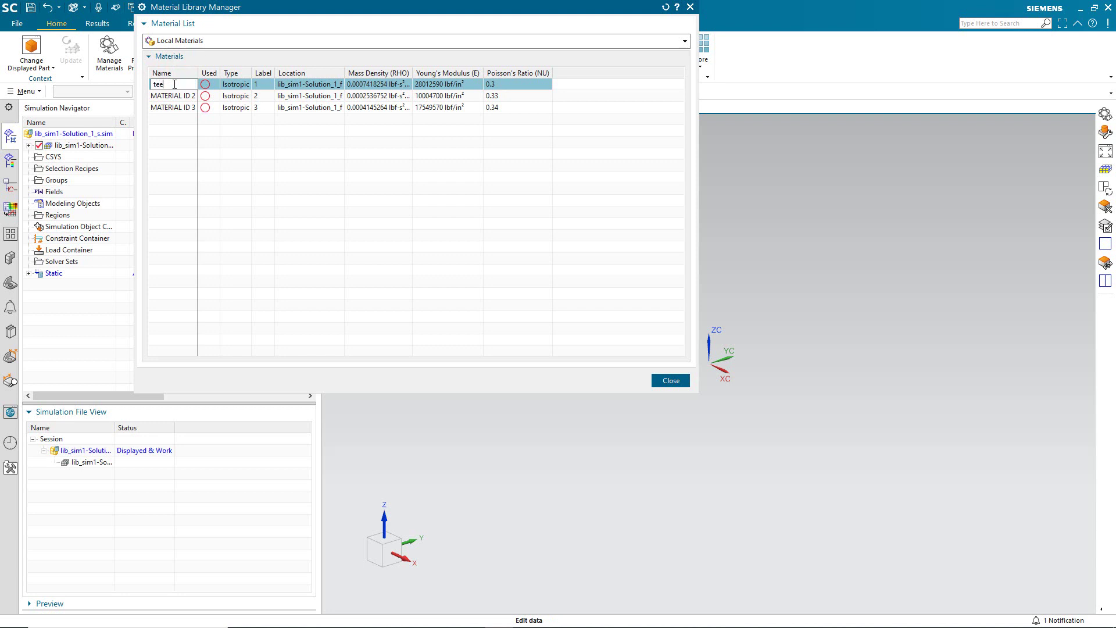
type("steel")
key("Return")
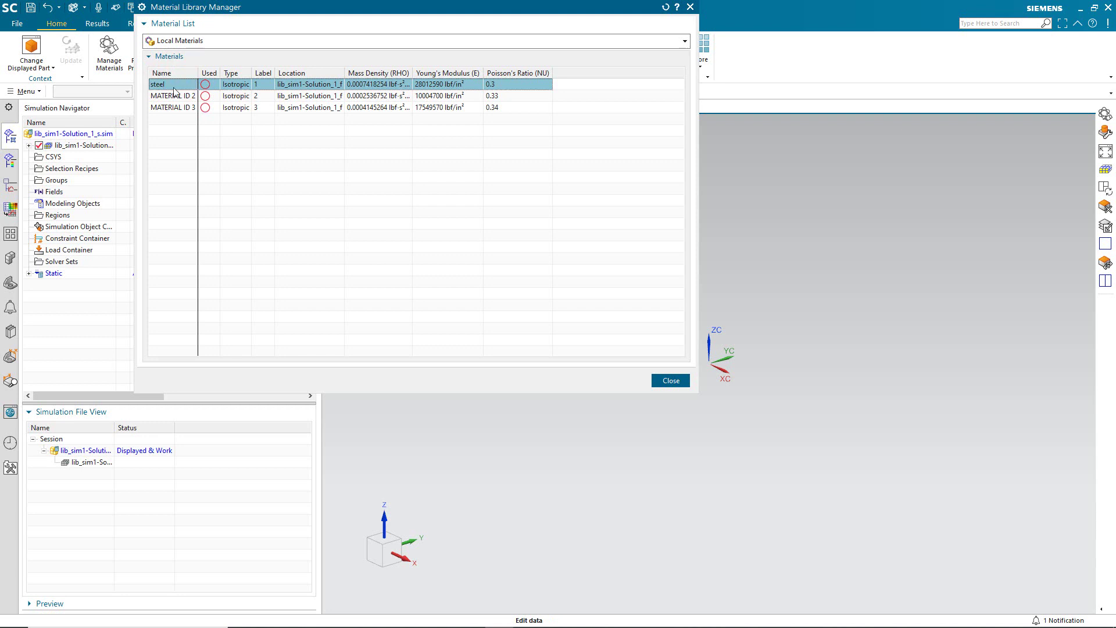
left_click(174, 98)
left_click(174, 97)
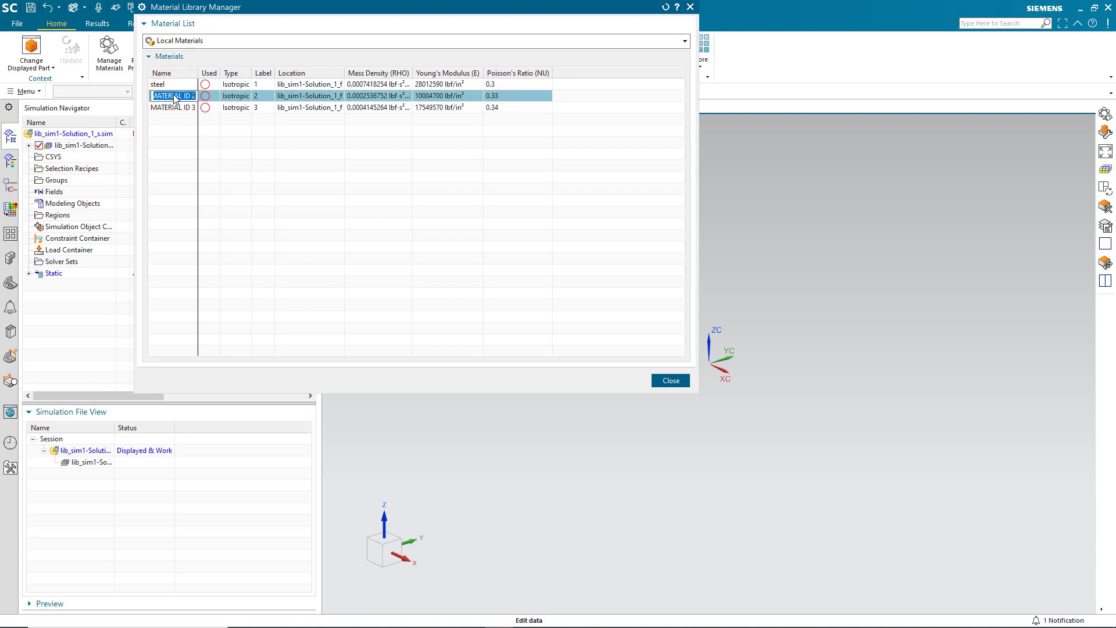
type("Al")
key("Return")
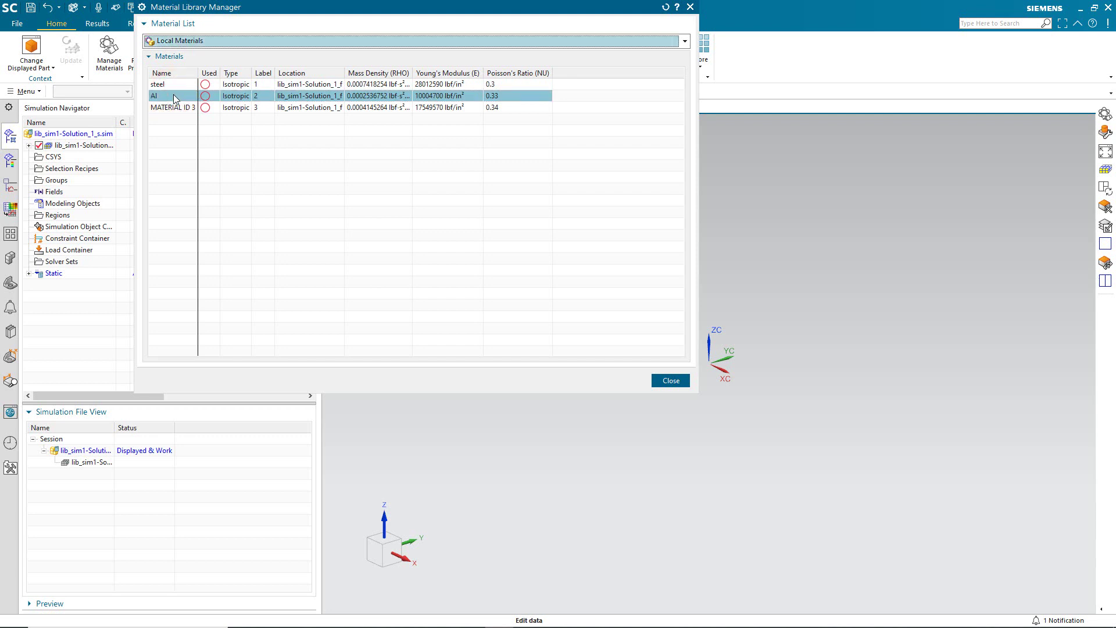
Rename the third material to Ti and select all three materials
left_click(174, 111)
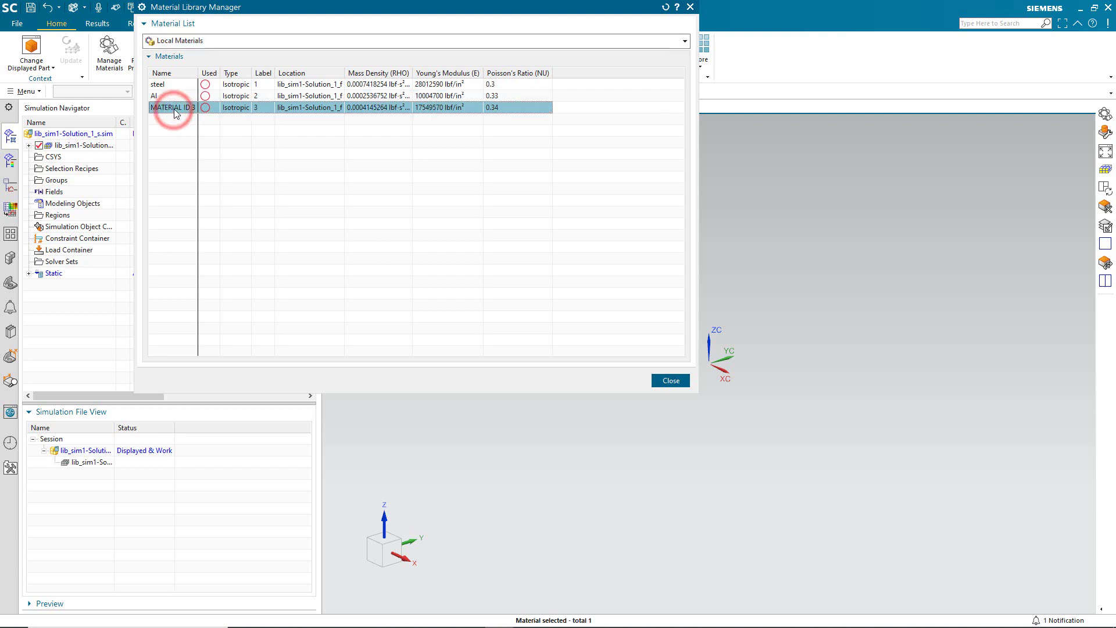
left_click(174, 110)
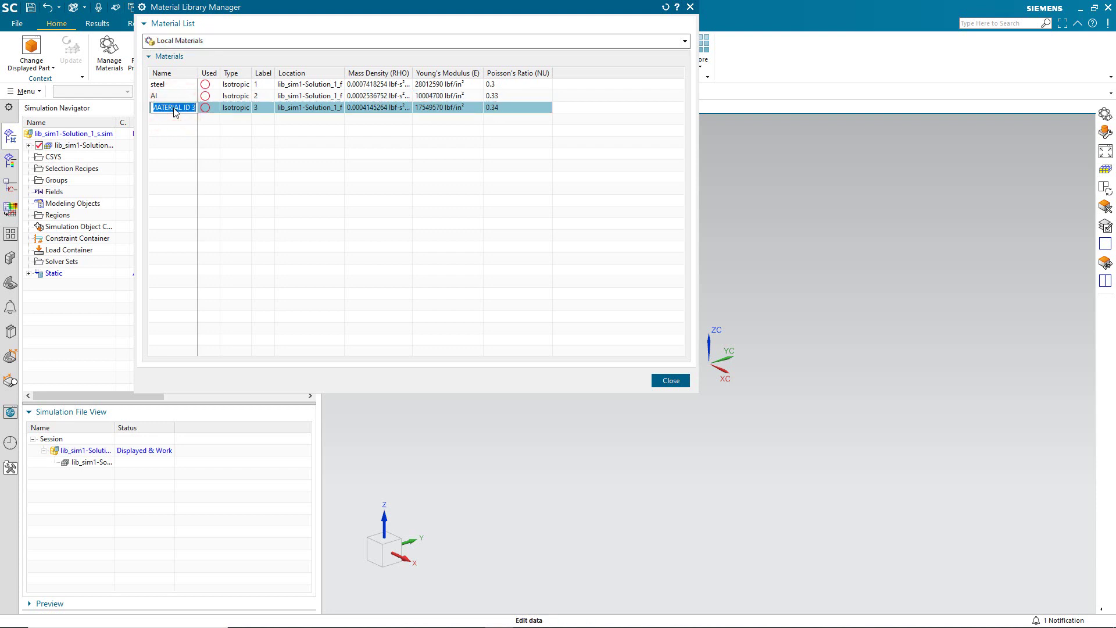
type("Ti")
key("Return")
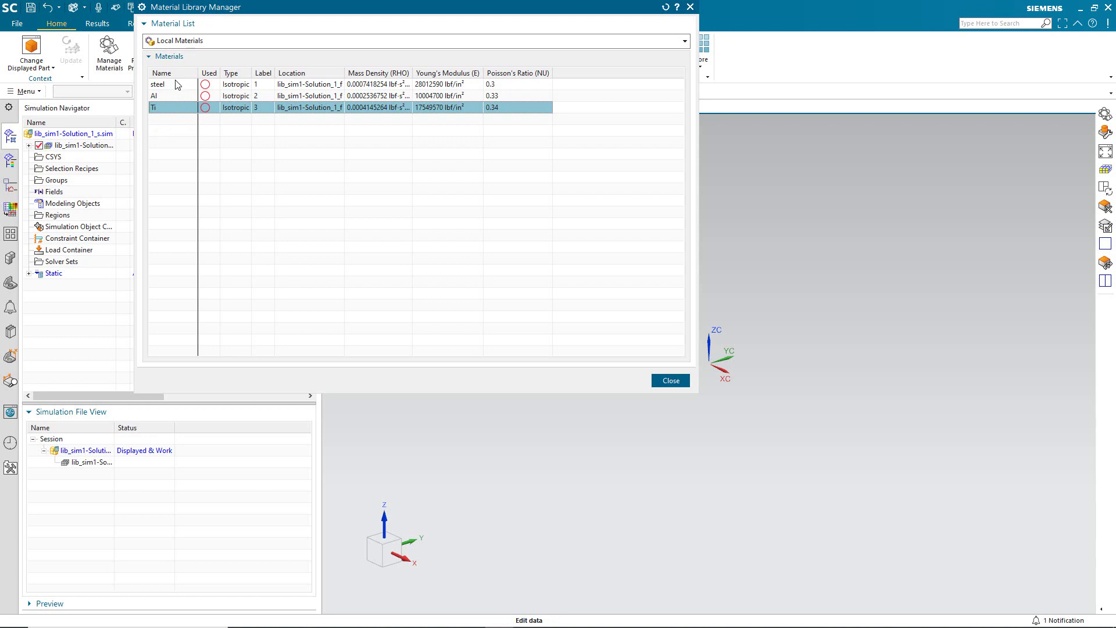
left_click(177, 85, "shift")
Export steel, Al and Ti to custommaterials.xml in D:\Users\demos\structures\materials
right_click(178, 88)
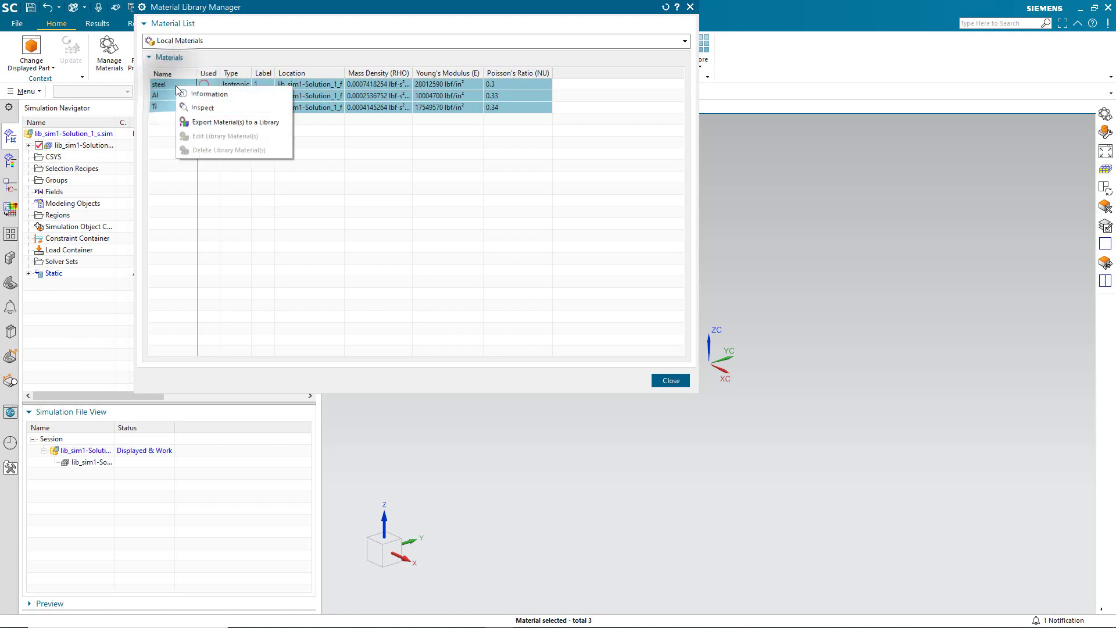
left_click(193, 122)
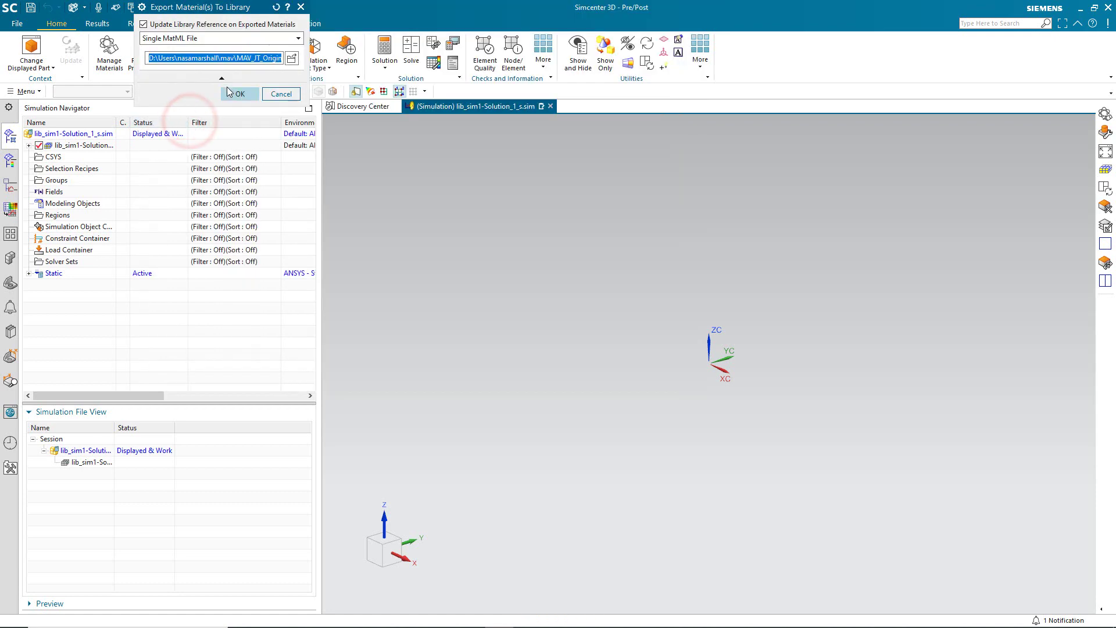
left_click(291, 57)
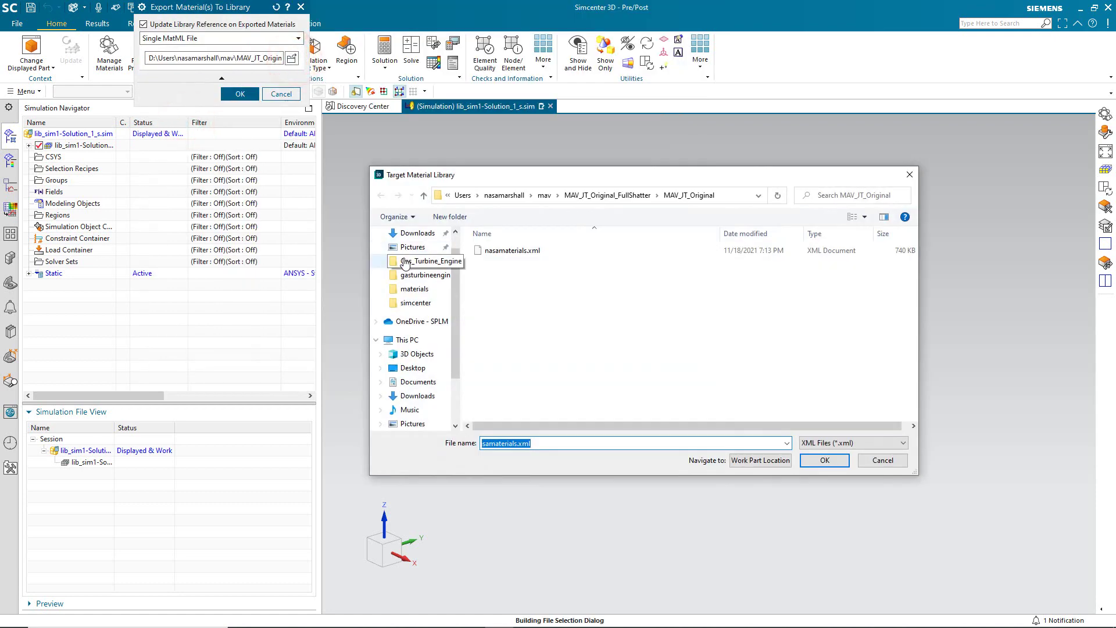
left_click(414, 288)
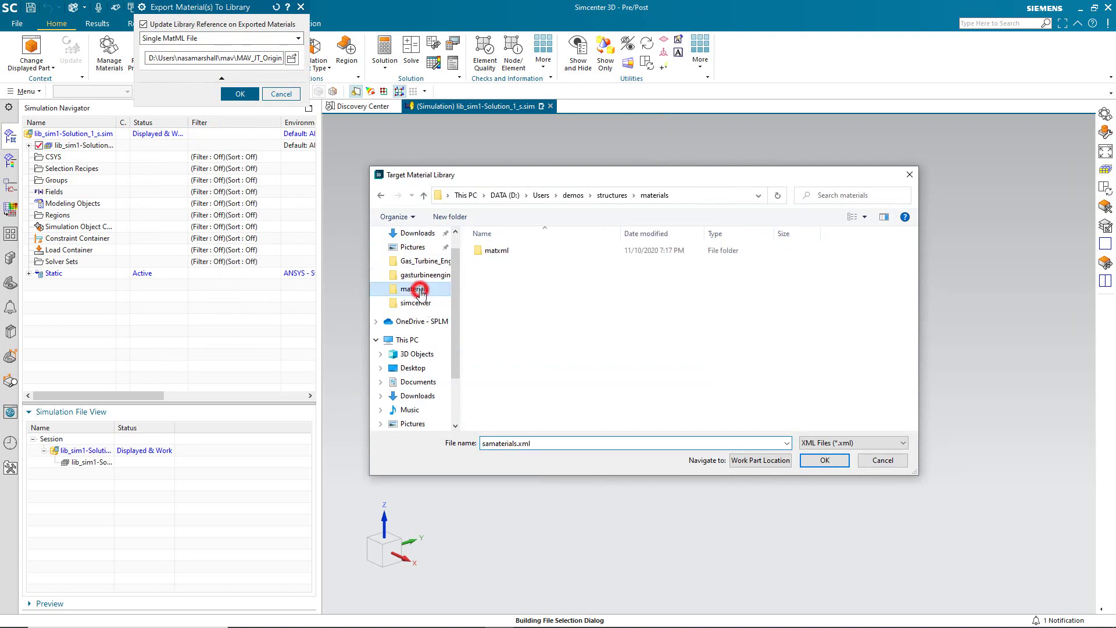
double_click(544, 443)
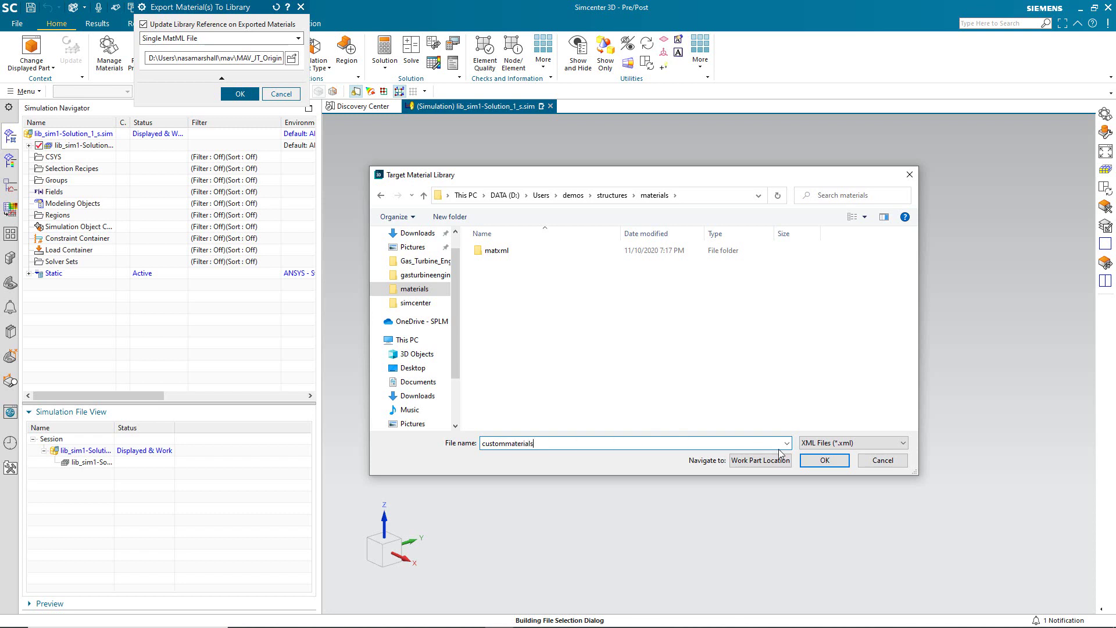
left_click(832, 465)
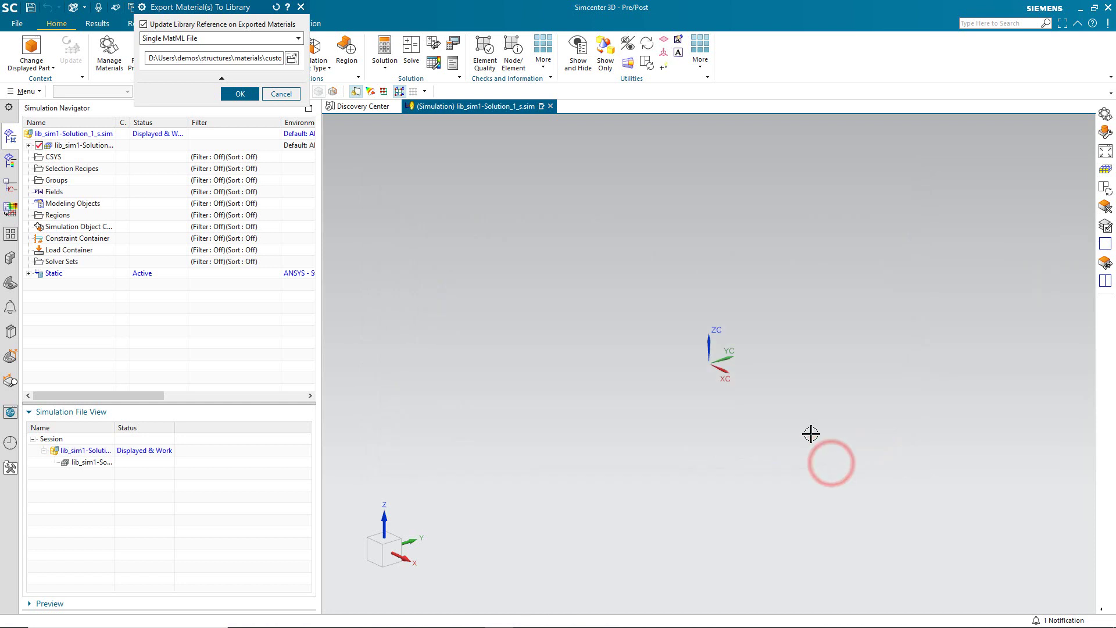
left_click(227, 95)
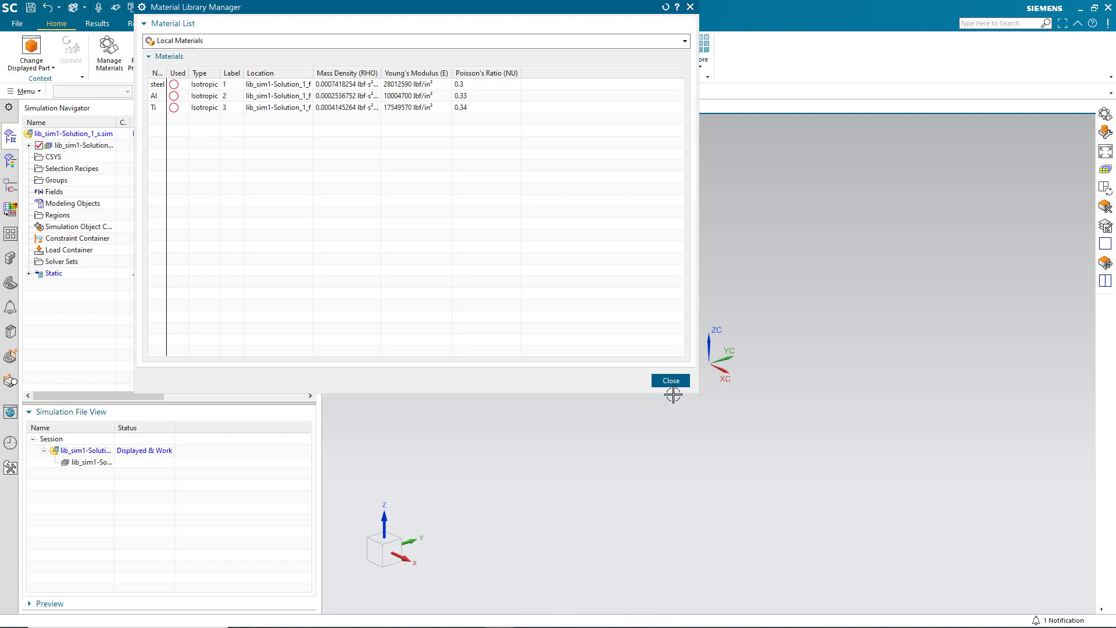
Close the Material Library Manager and open model1_fem1.fem from the History list
left_click(671, 381)
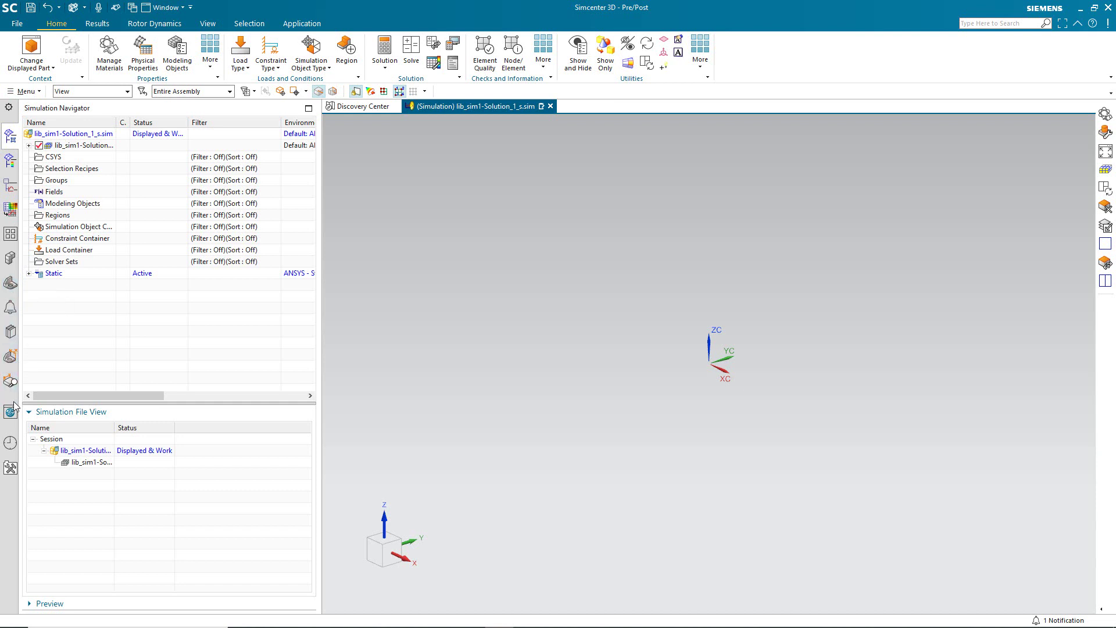
left_click(11, 444)
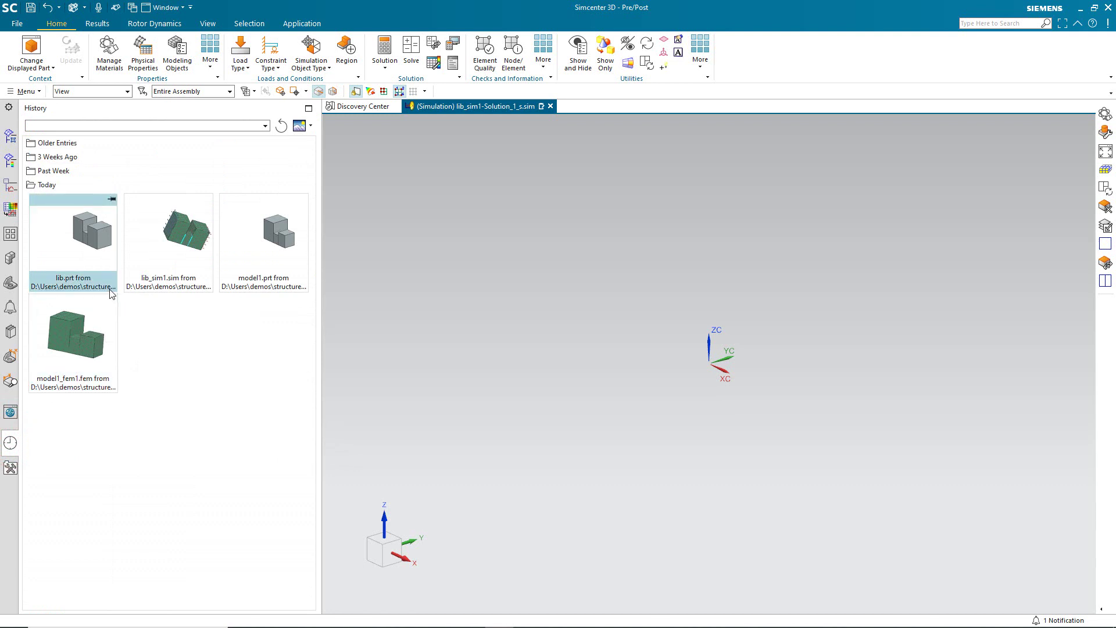
left_click(87, 338)
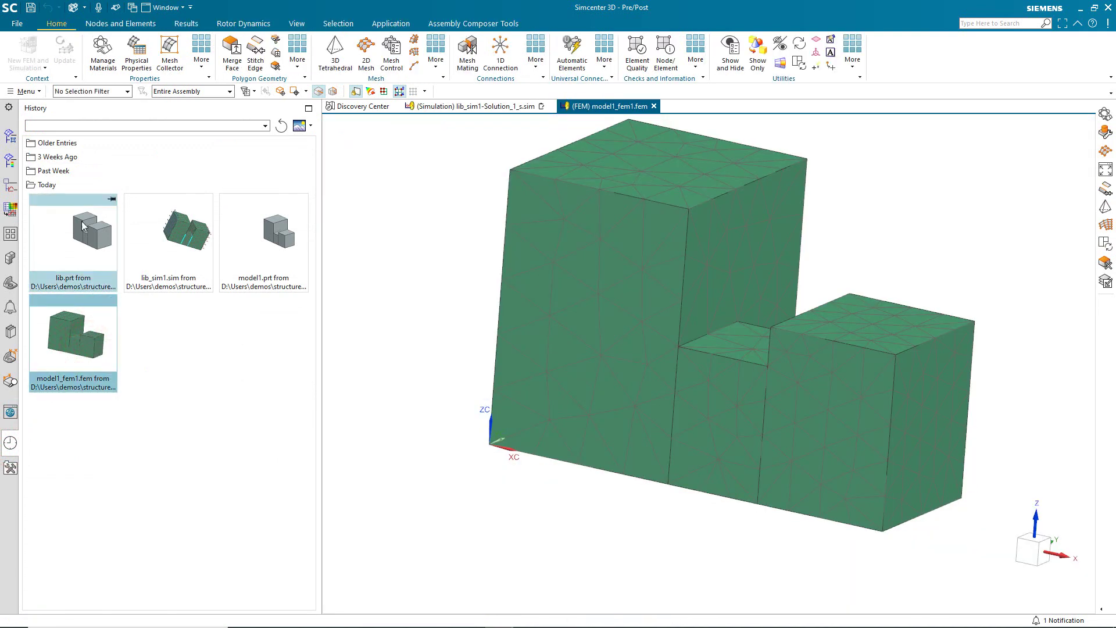
In Assign Materials, drop the default library and use custommaterials.xml as the User MatML Library
left_click(202, 55)
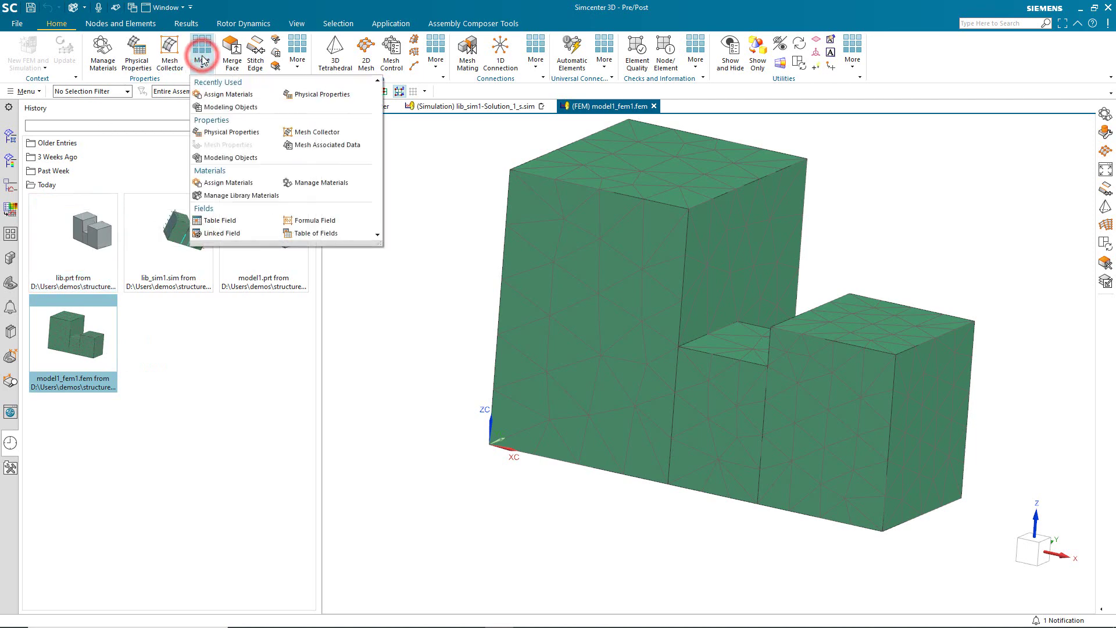
left_click(212, 95)
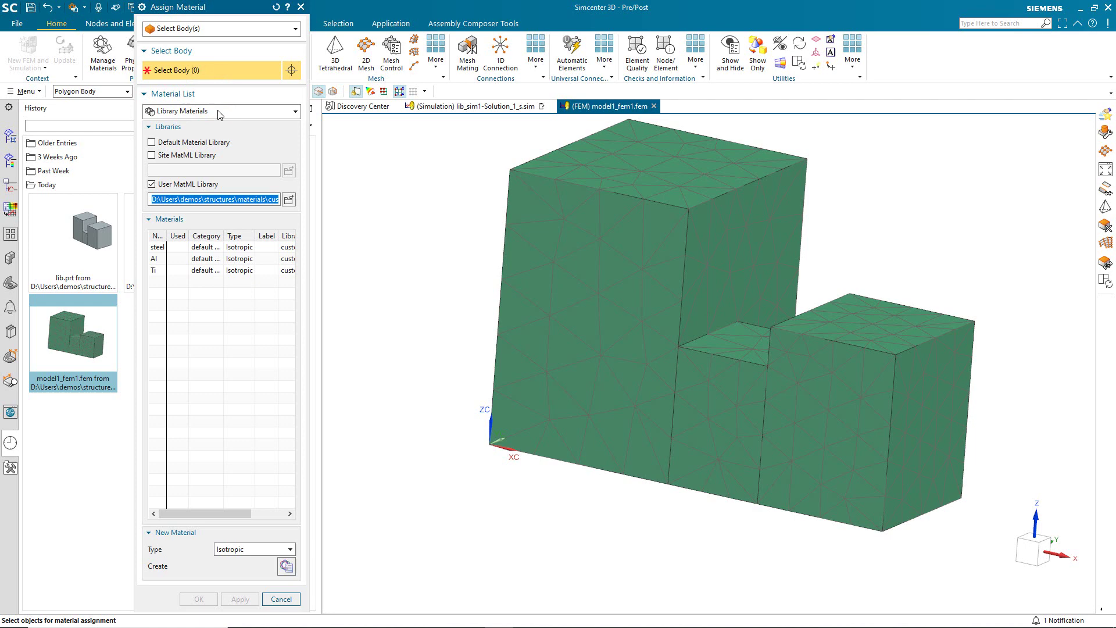
left_click(184, 185)
left_click(179, 142)
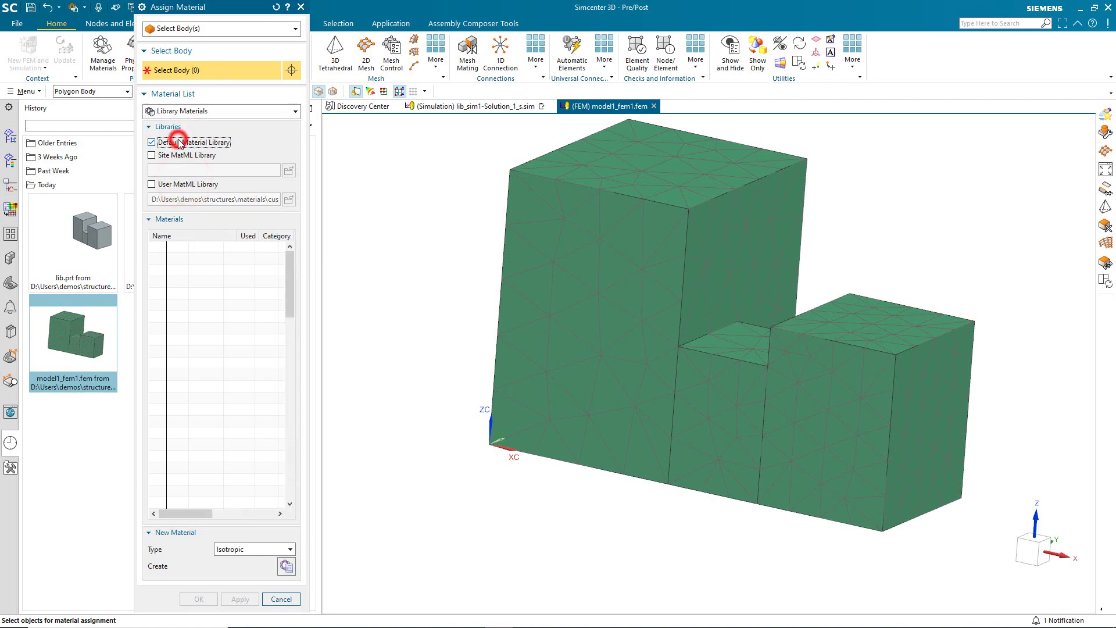
left_click(179, 142)
left_click(174, 183)
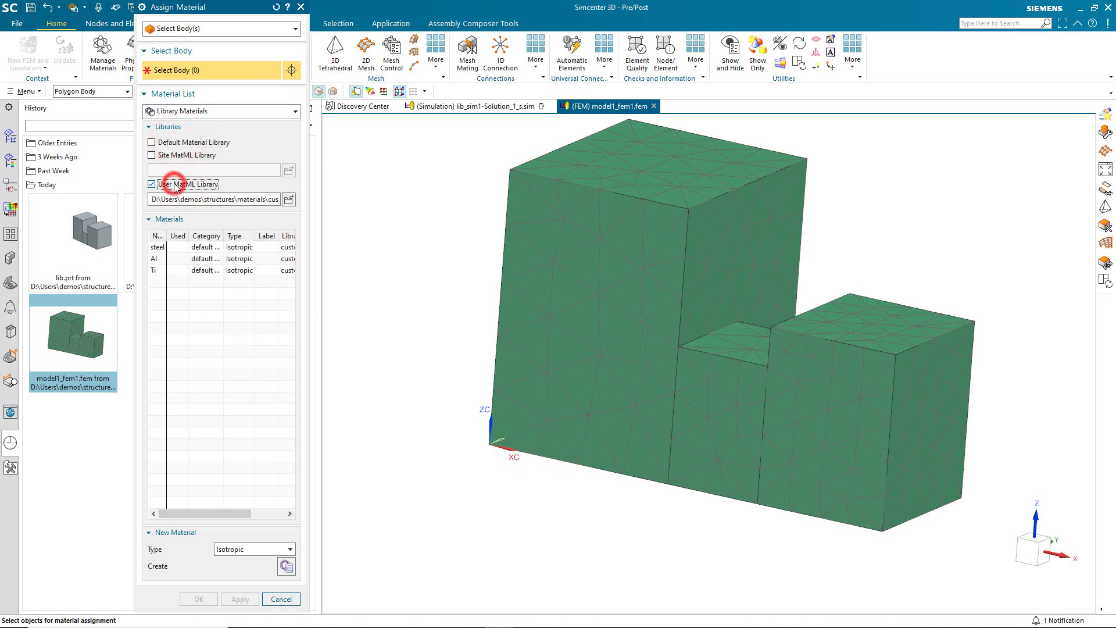
left_click(287, 201)
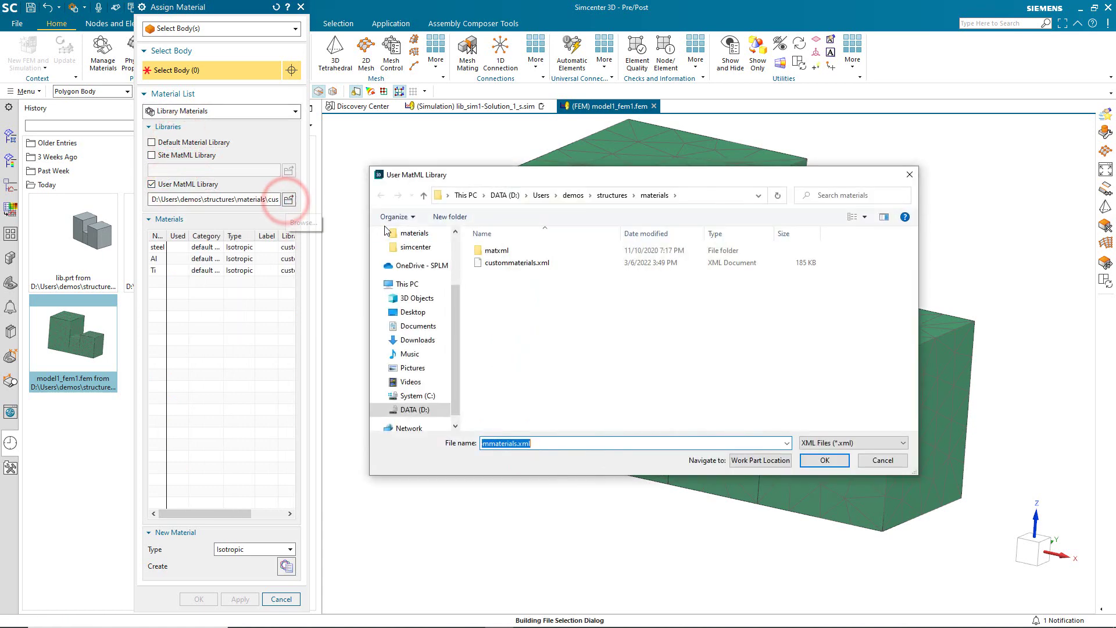
left_click(493, 263)
left_click(825, 460)
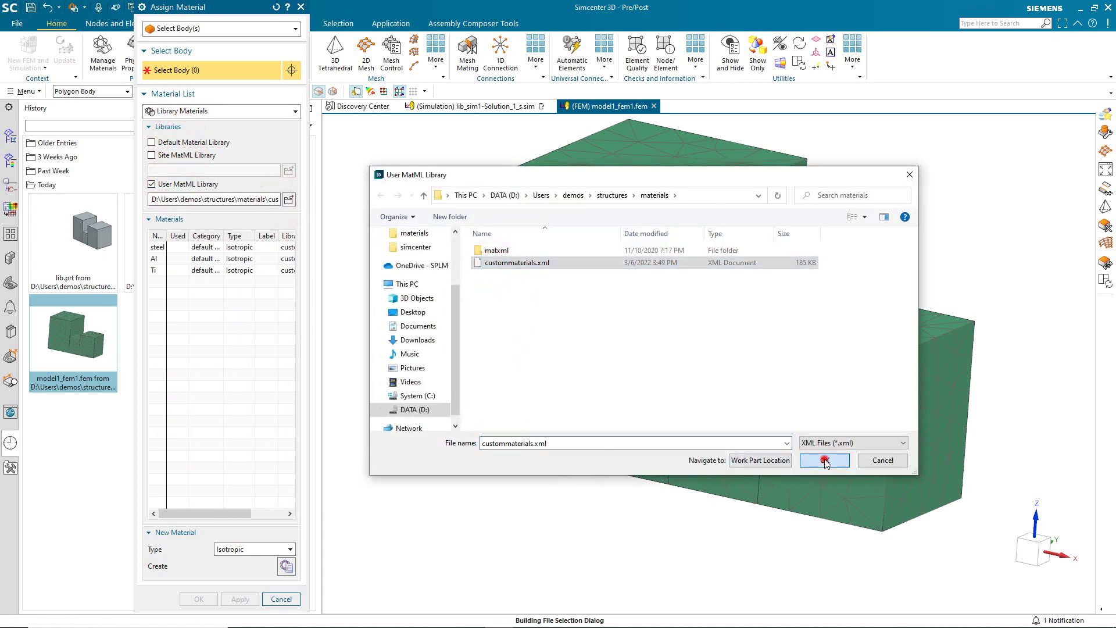
Assign steel to the tall block, Al to the middle block, and Ti to the right block
left_click(188, 248)
left_click(559, 305)
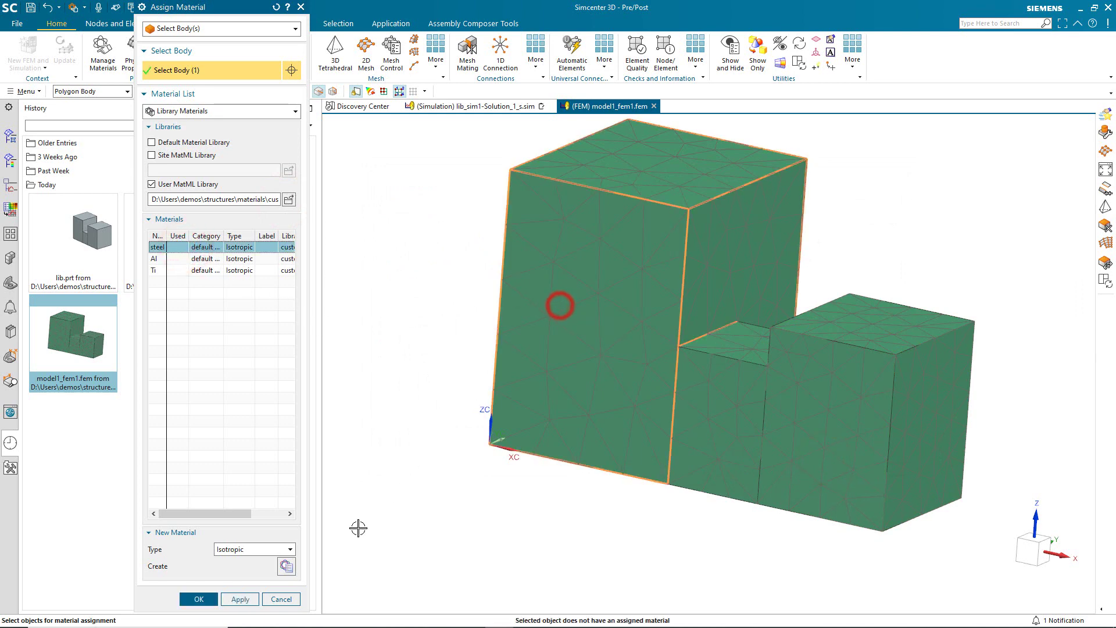
left_click(232, 598)
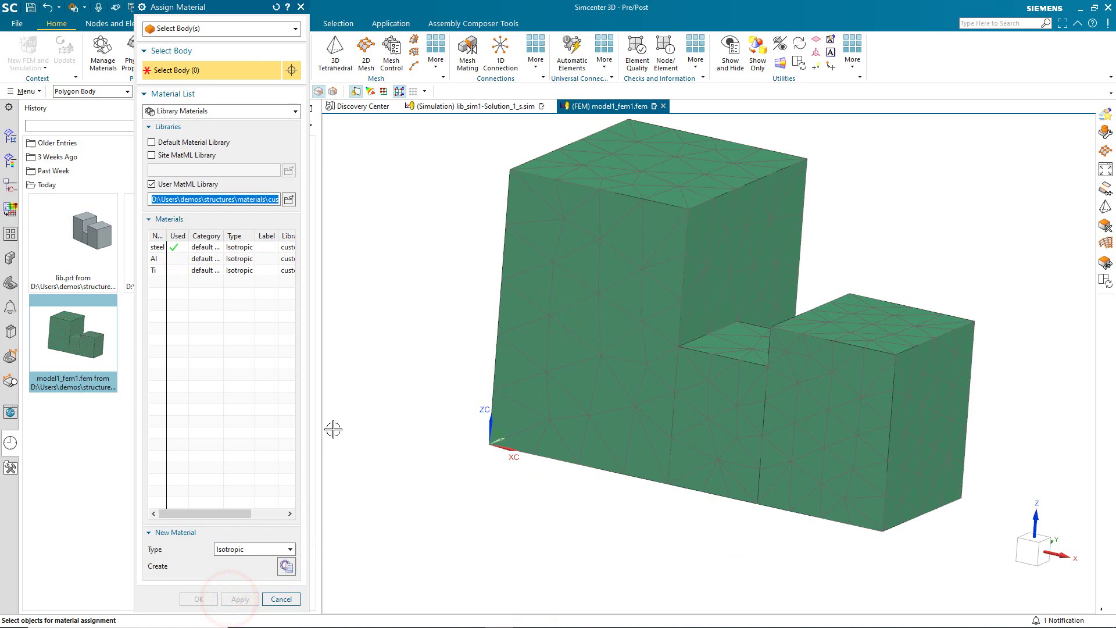
left_click(715, 370)
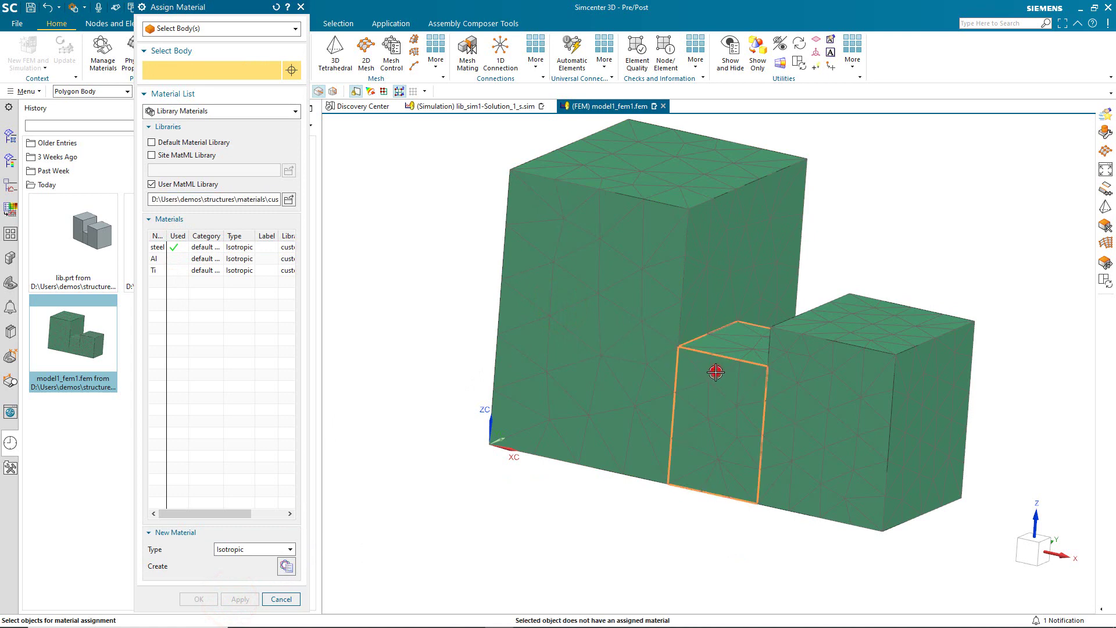
left_click(154, 258)
left_click(240, 599)
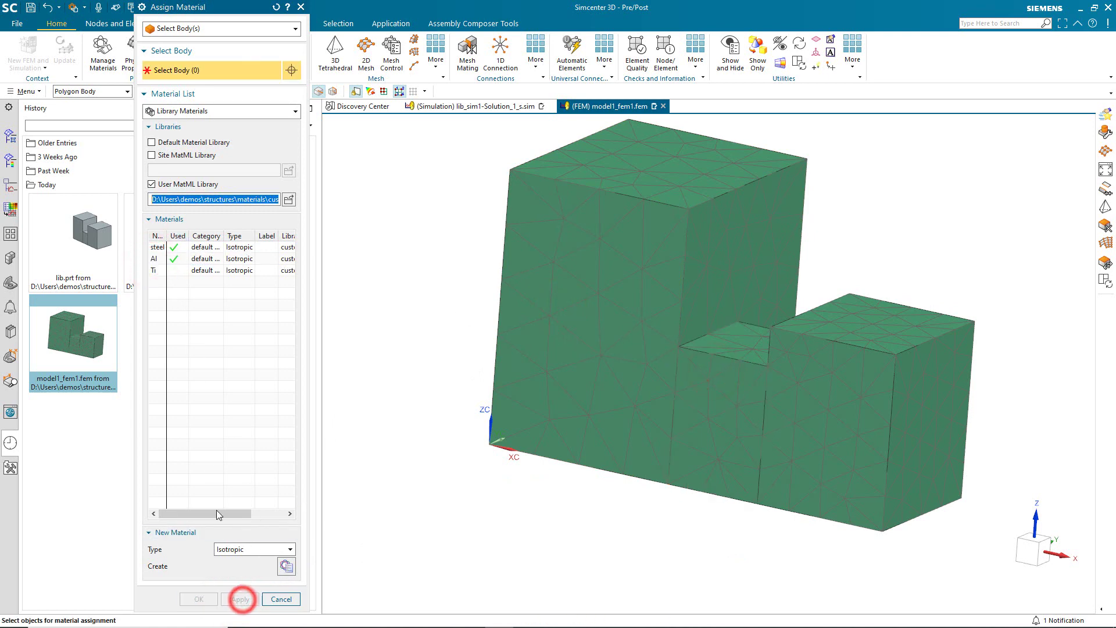
left_click(158, 270)
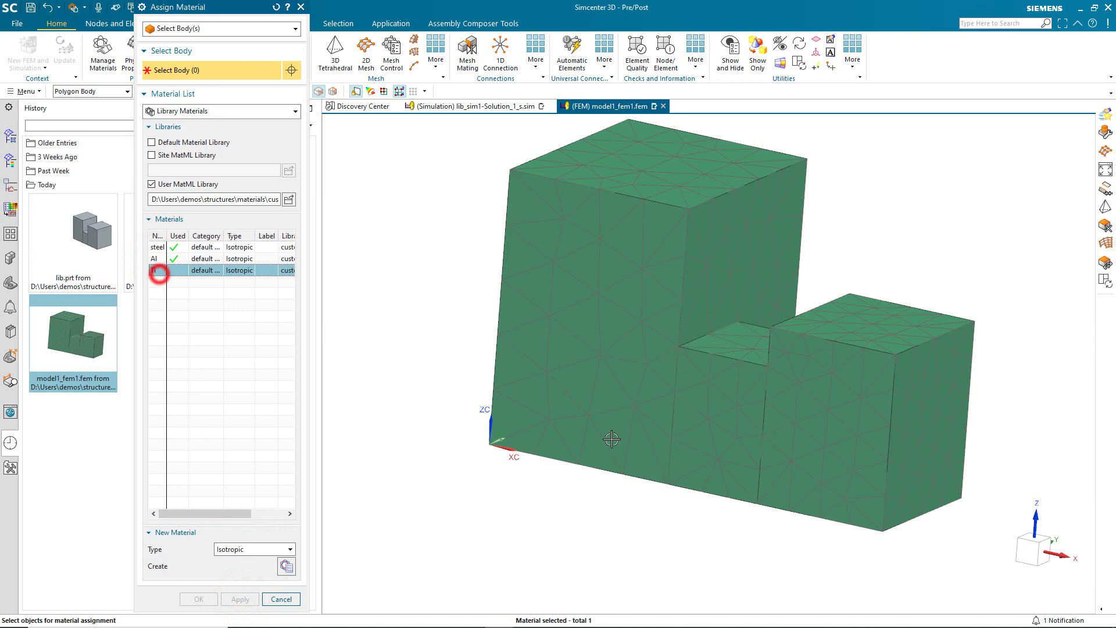
left_click(821, 468)
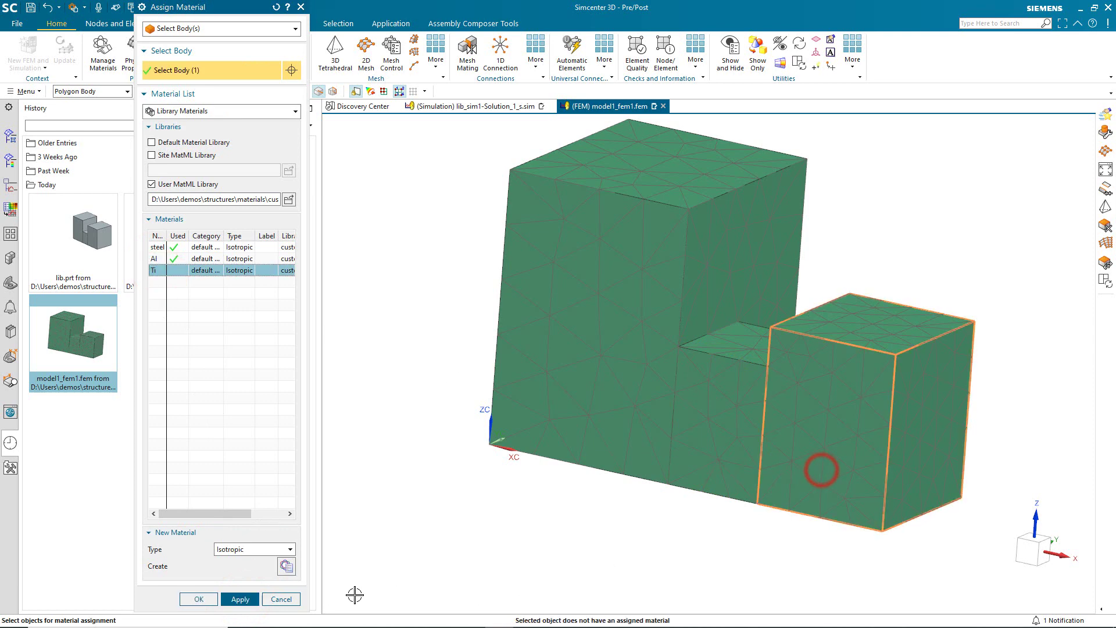
left_click(200, 599)
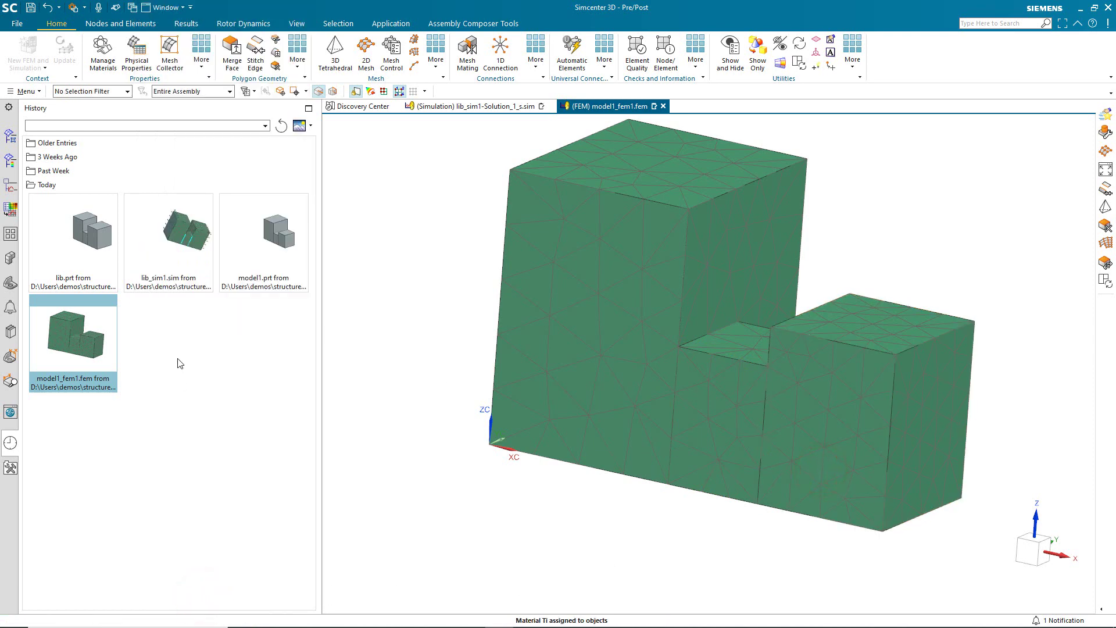